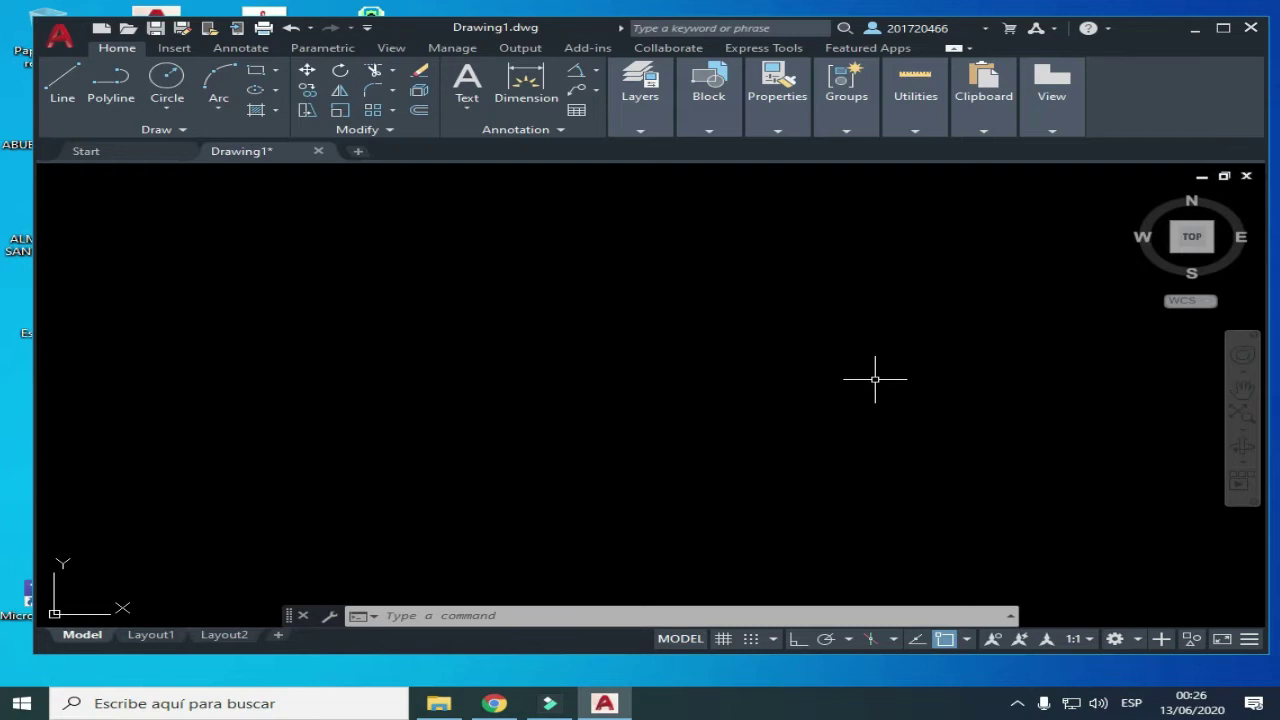
- Start LINE (L) and draw the arrow's right tip, top corners and inner notch
text(l)
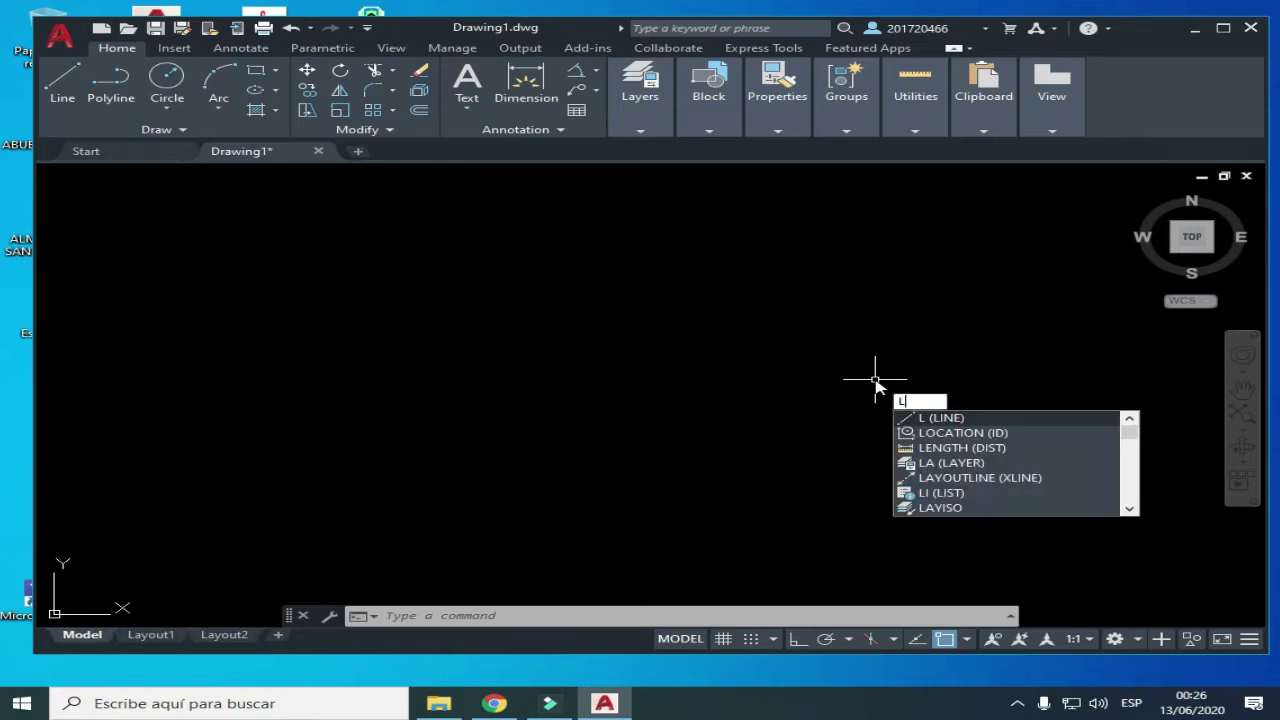
key(Return)
click(748, 487)
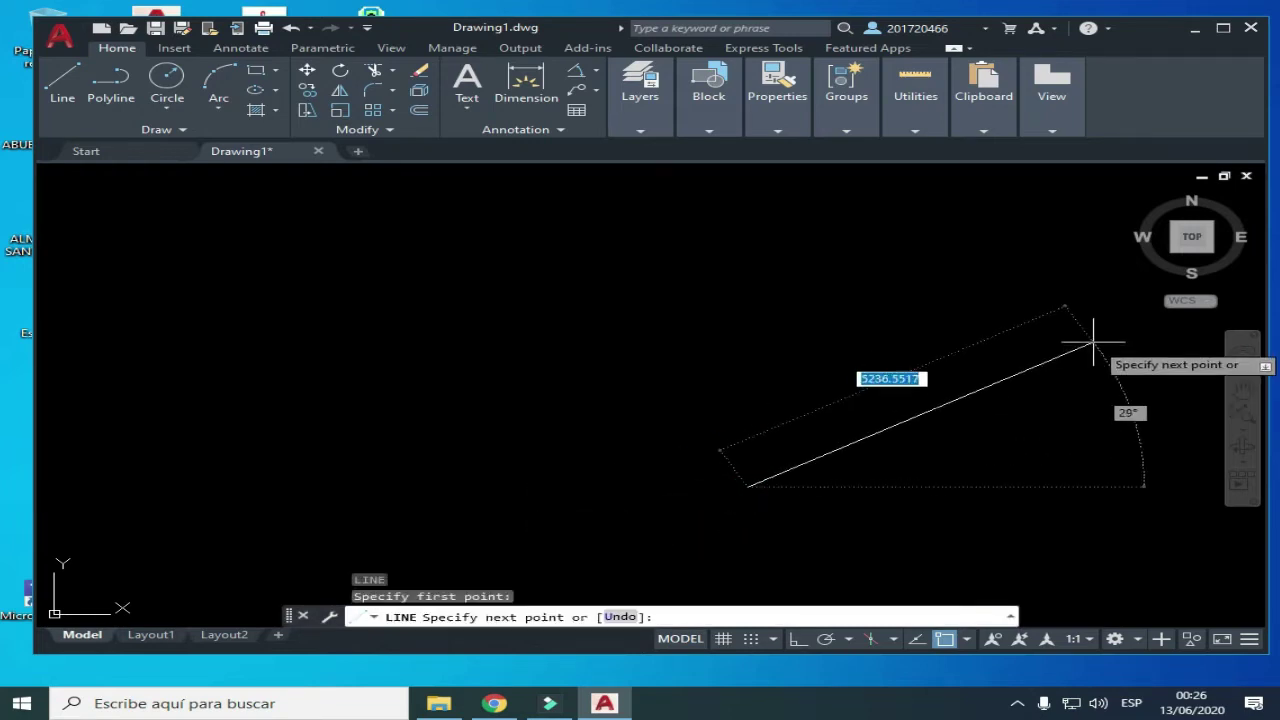
click(1094, 341)
click(800, 256)
middle_drag(702, 301, 694, 389)
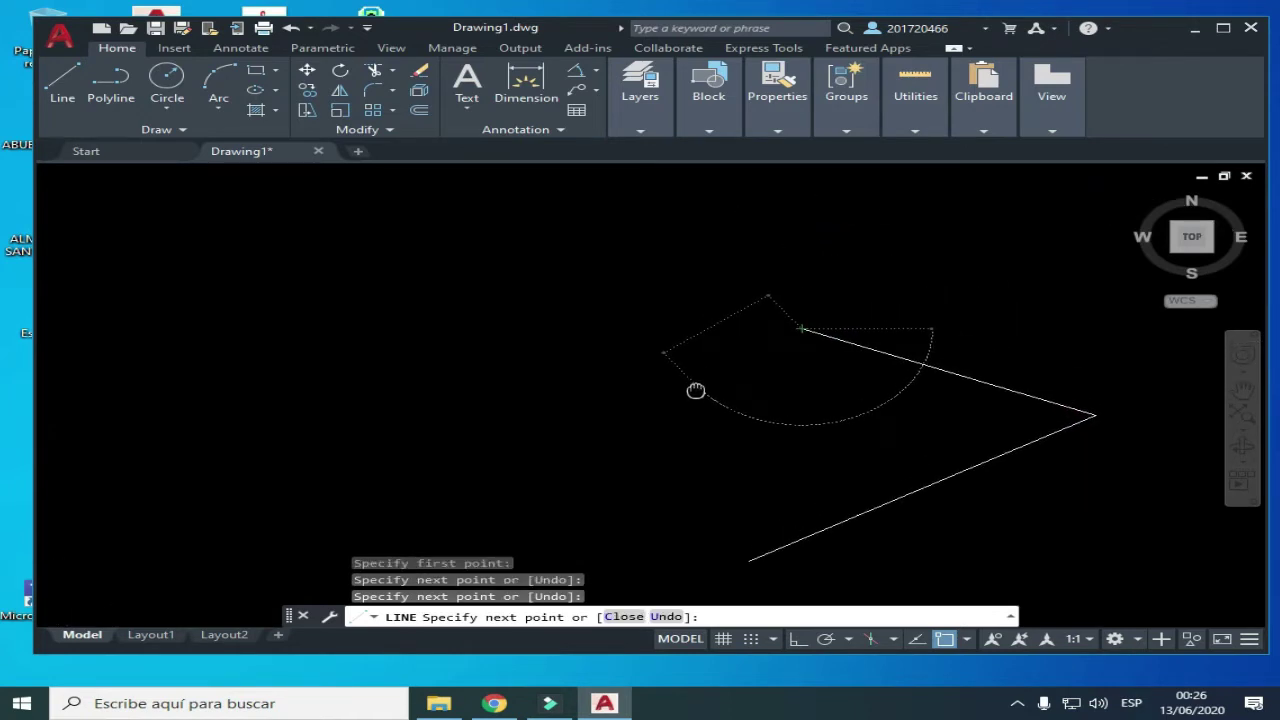
click(665, 258)
click(370, 250)
click(520, 392)
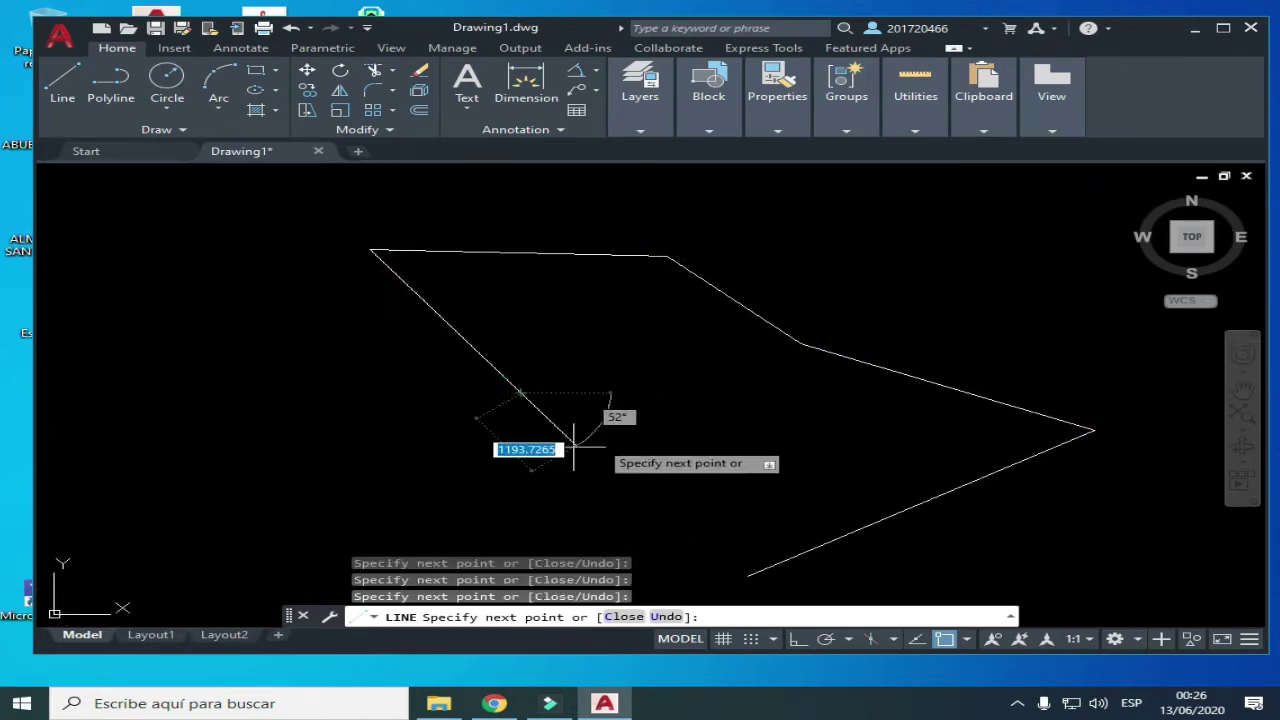
- Add the left tip, lower notches and bottom corner, closing the outline at the right tip
click(153, 437)
click(330, 497)
click(685, 457)
click(655, 532)
click(872, 447)
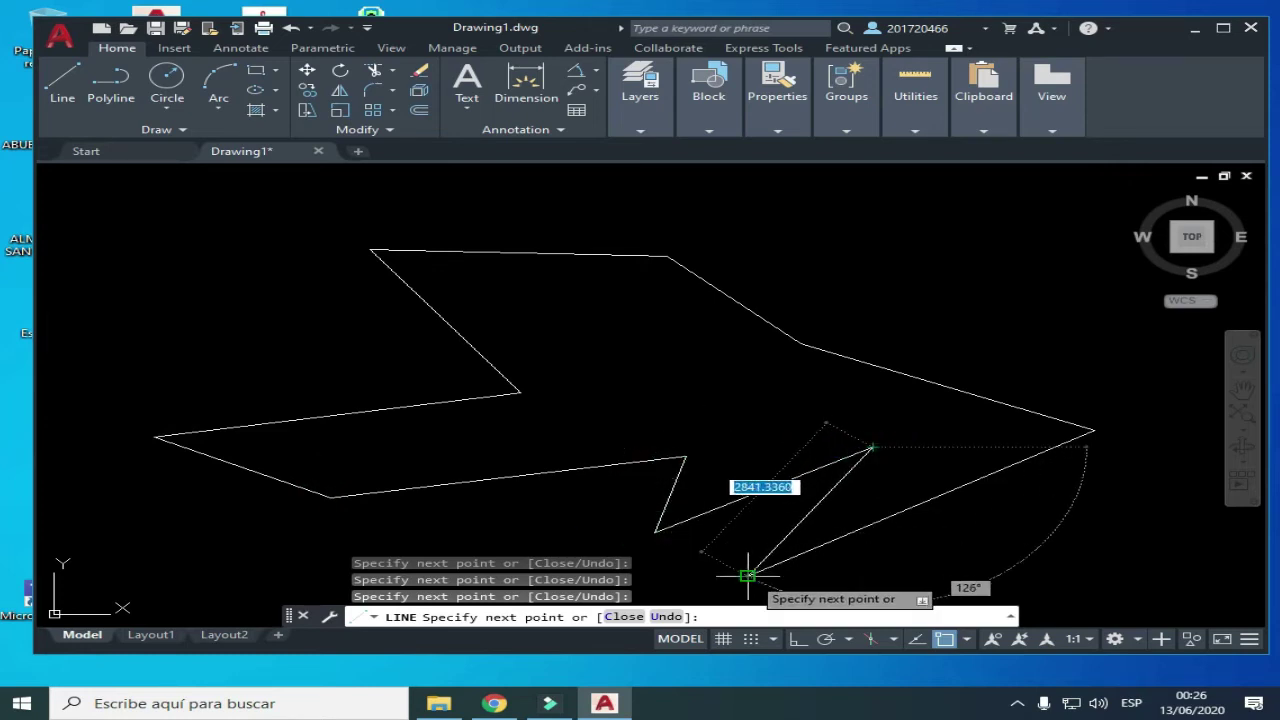
click(747, 576)
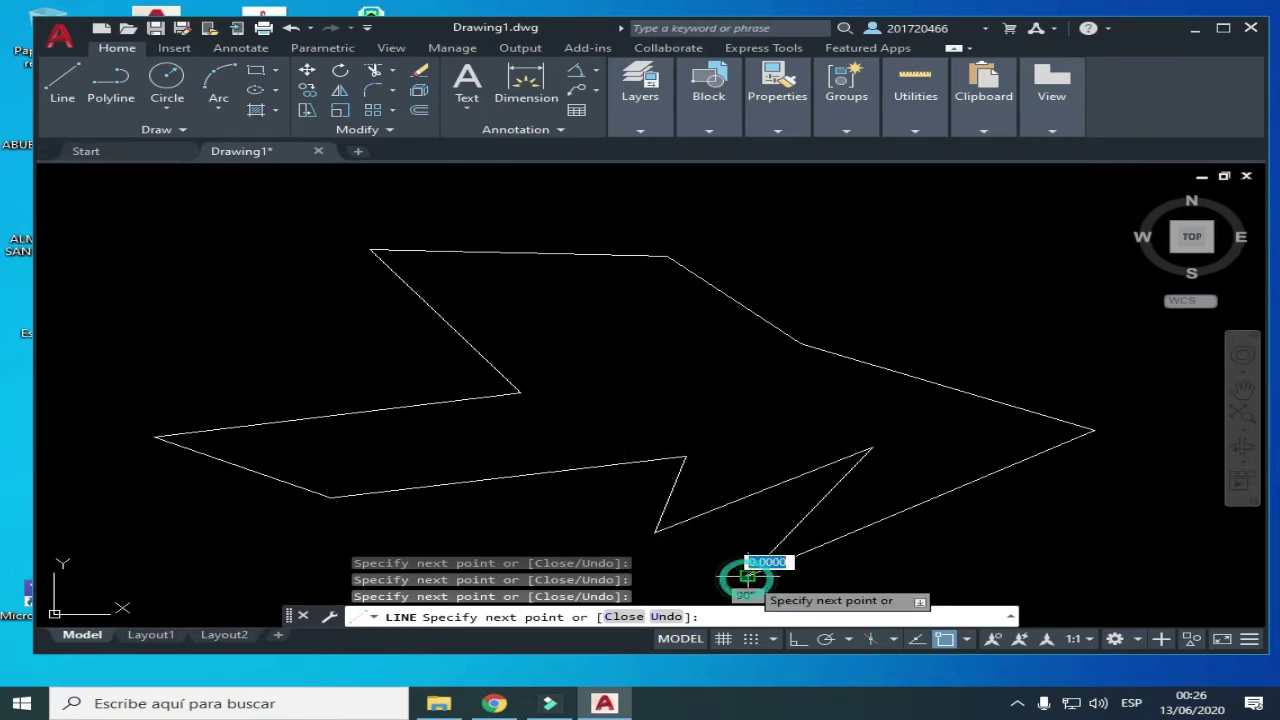
click(1001, 420)
key(Escape)
scroll(1000, 420, down, 4)
scroll(1000, 420, up, 1)
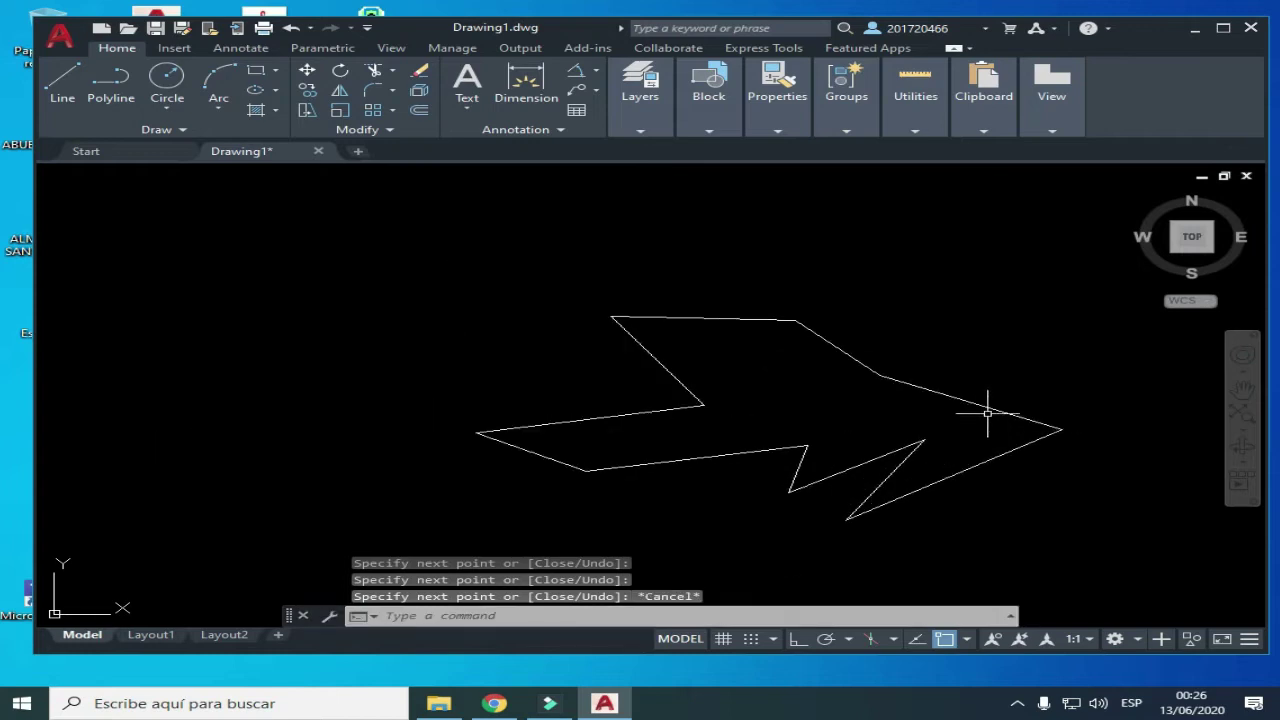
scroll(990, 405, up, 3)
mouse_move(917, 277)
middle_down()
mouse_move(786, 231)
mouse_move(880, 303)
middle_up()
scroll(786, 231, down, 2)
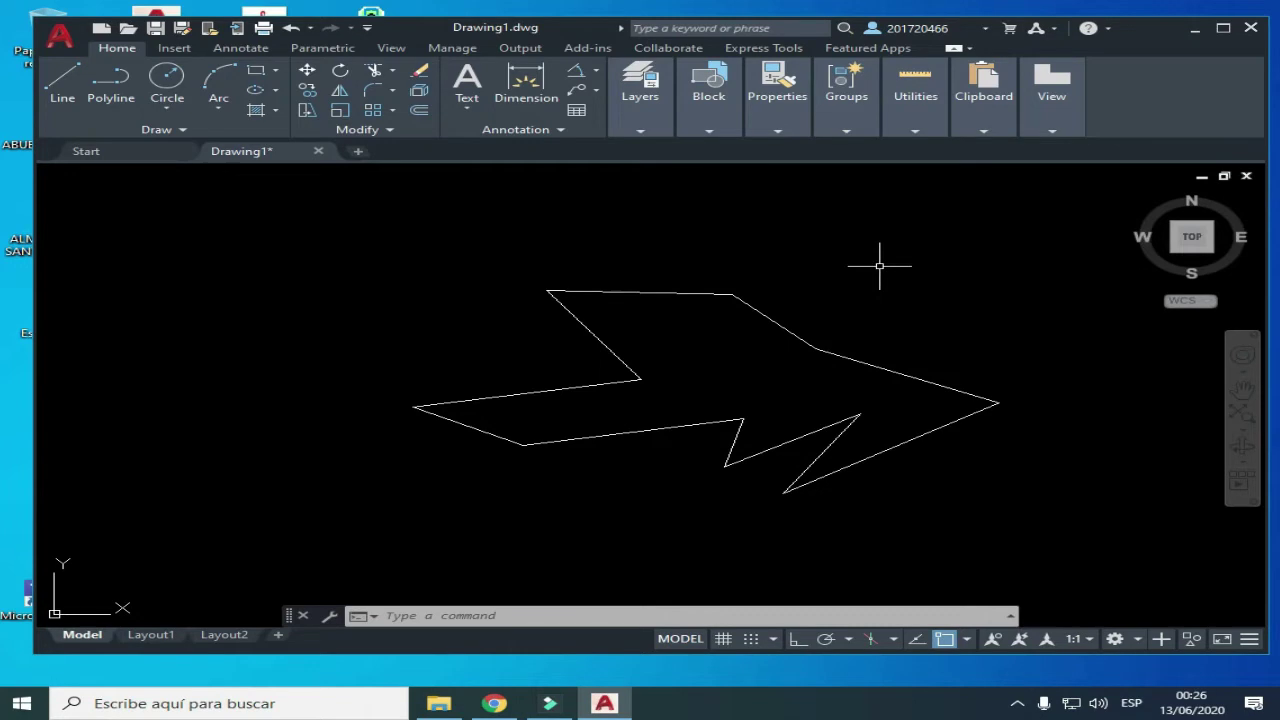
- Window-select all eleven arrow line segments and JOIN them into one polyline
click(1066, 253)
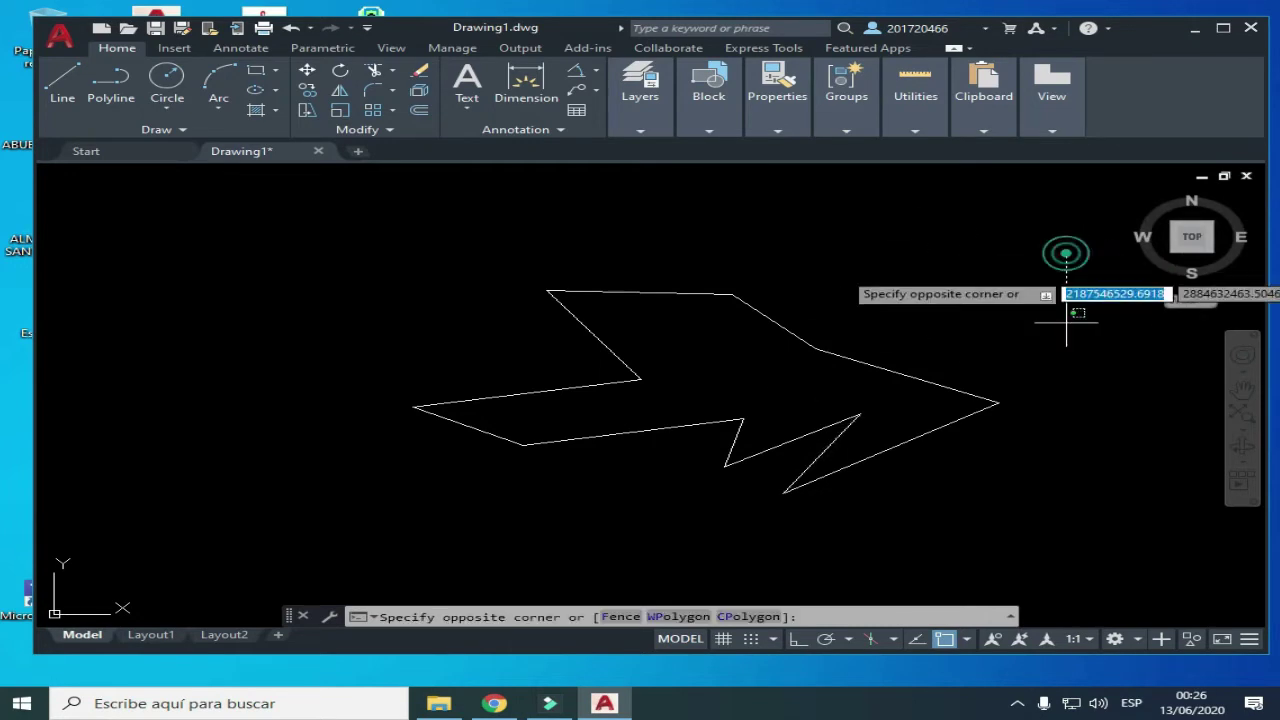
click(237, 558)
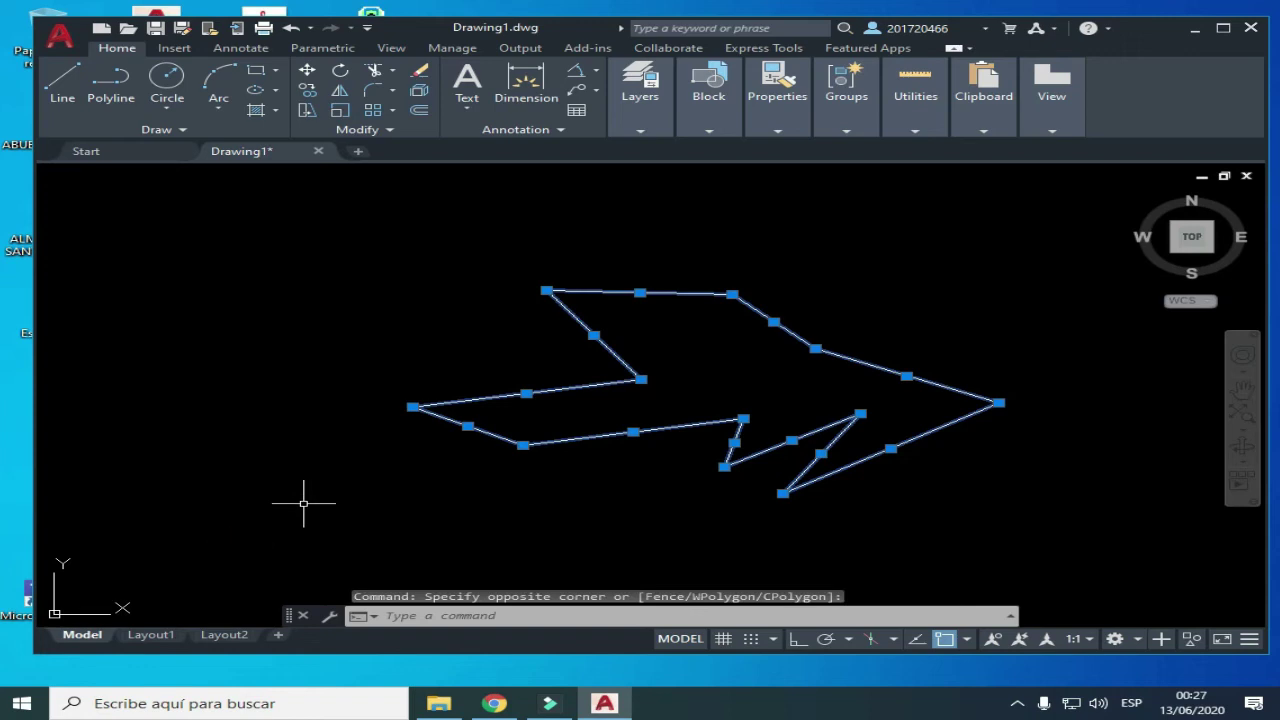
text(j)
key(Return)
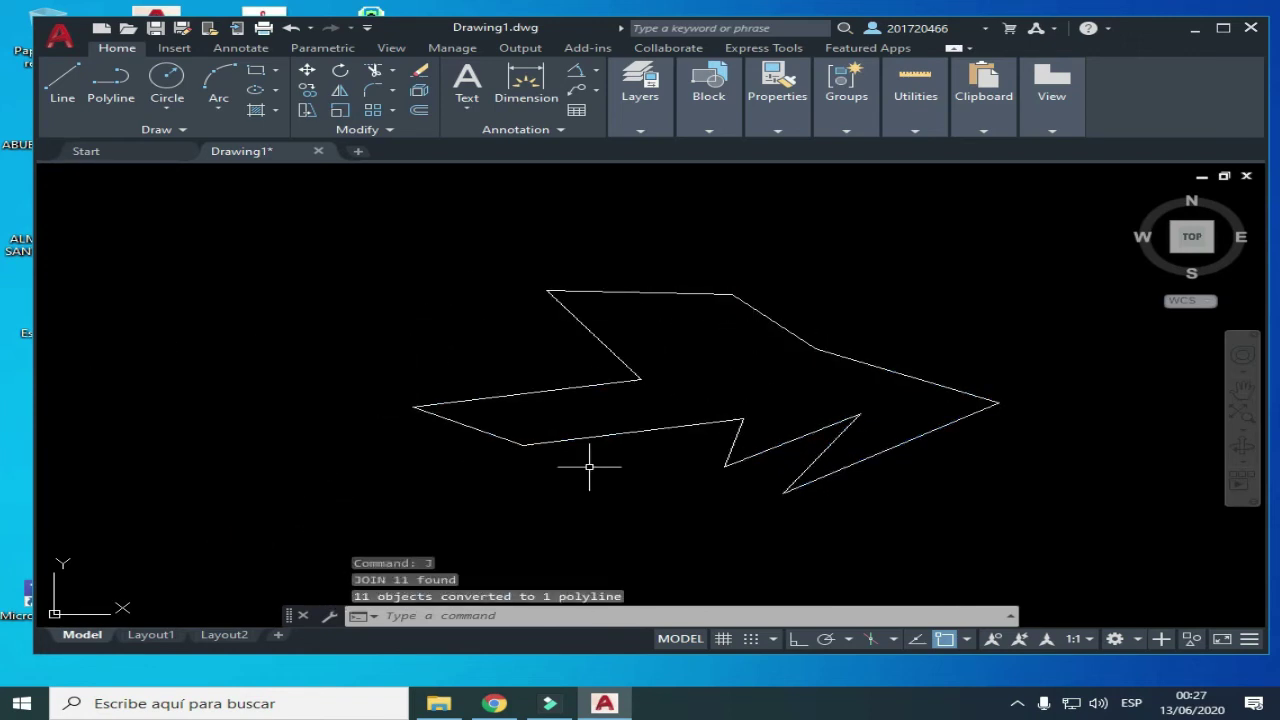
scroll(677, 440, up, 2)
mouse_move(734, 357)
middle_down()
mouse_move(551, 423)
mouse_move(561, 398)
middle_up()
scroll(553, 420, down, 2)
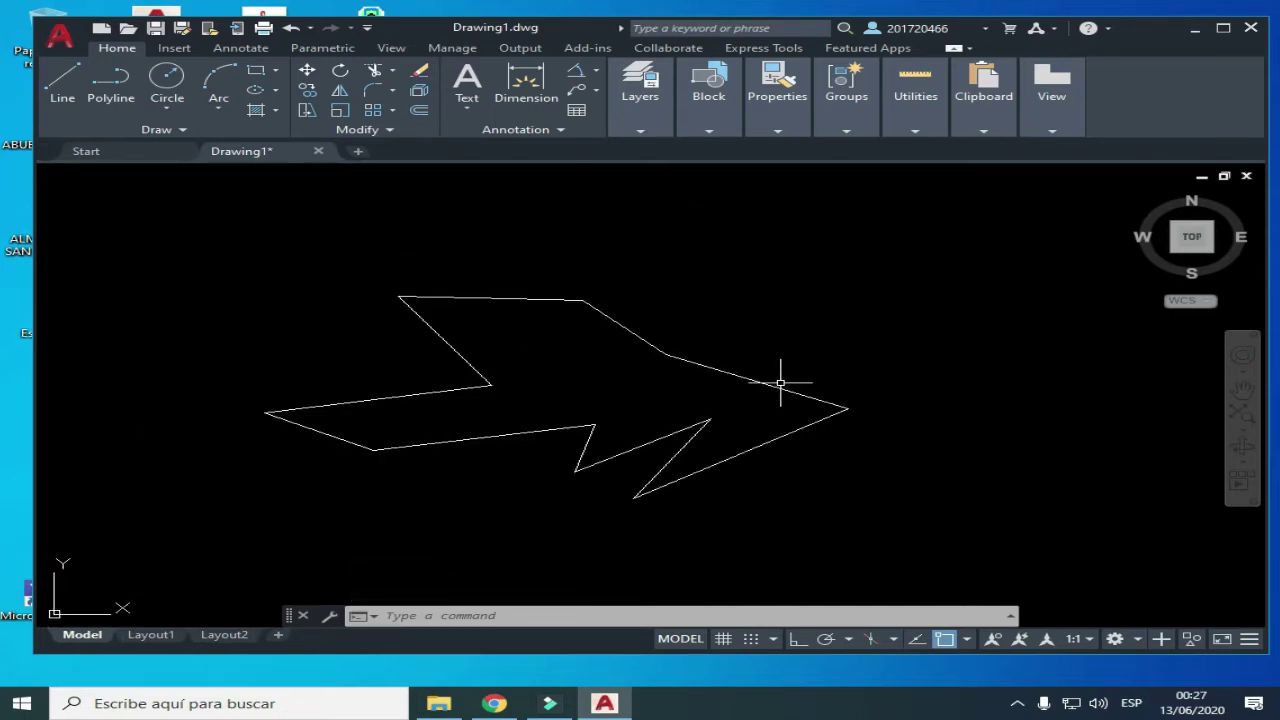
text(PR)
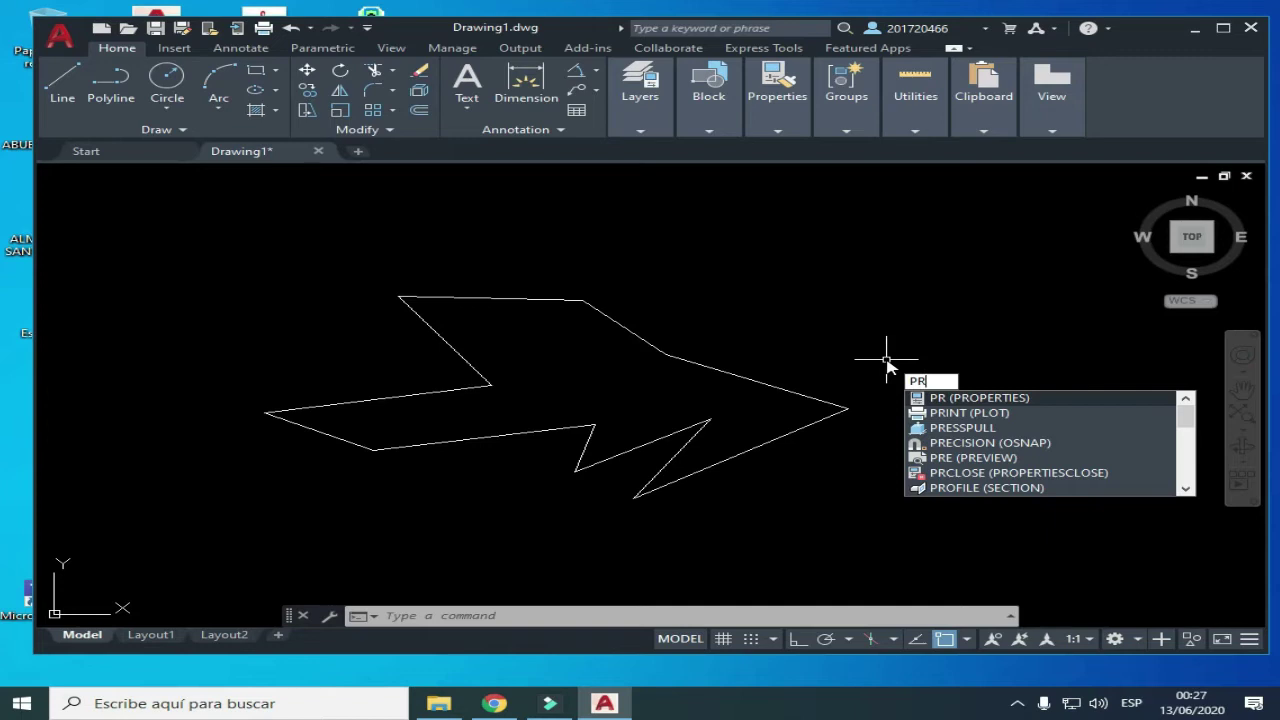
- Open the Properties palette docked on the right for the selected arrow polyline
key(Return)
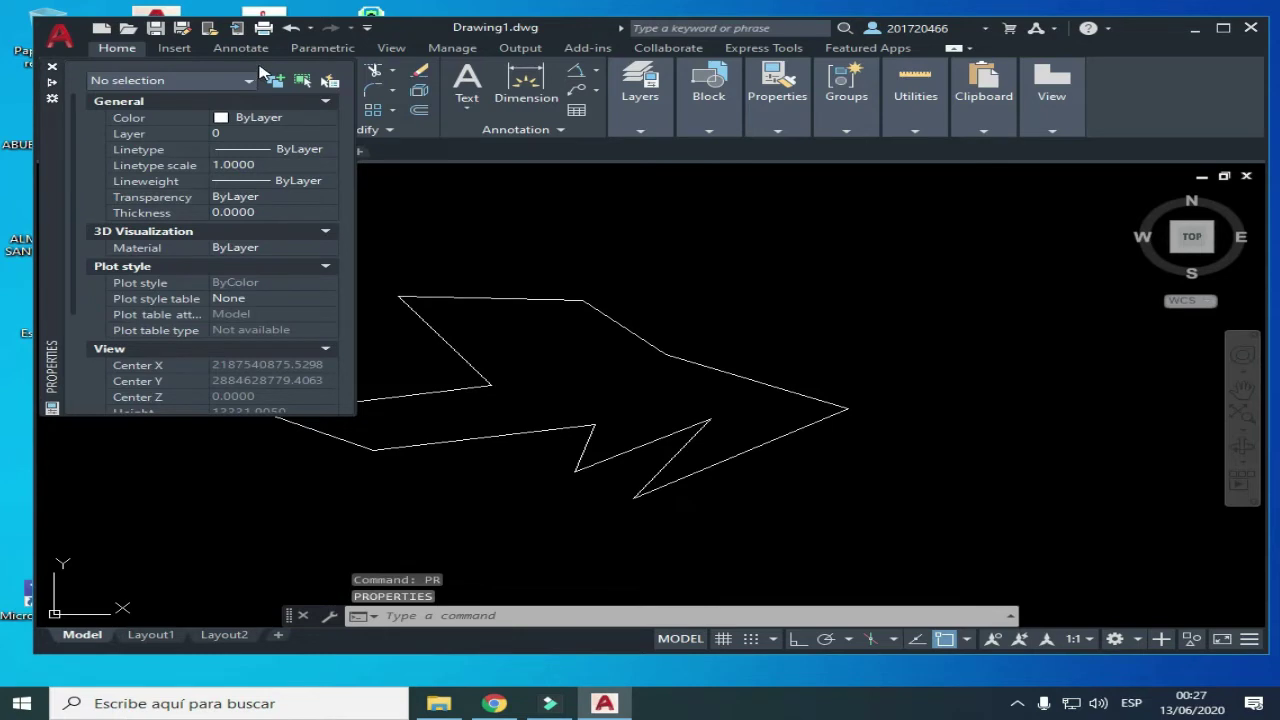
drag(48, 126, 867, 255)
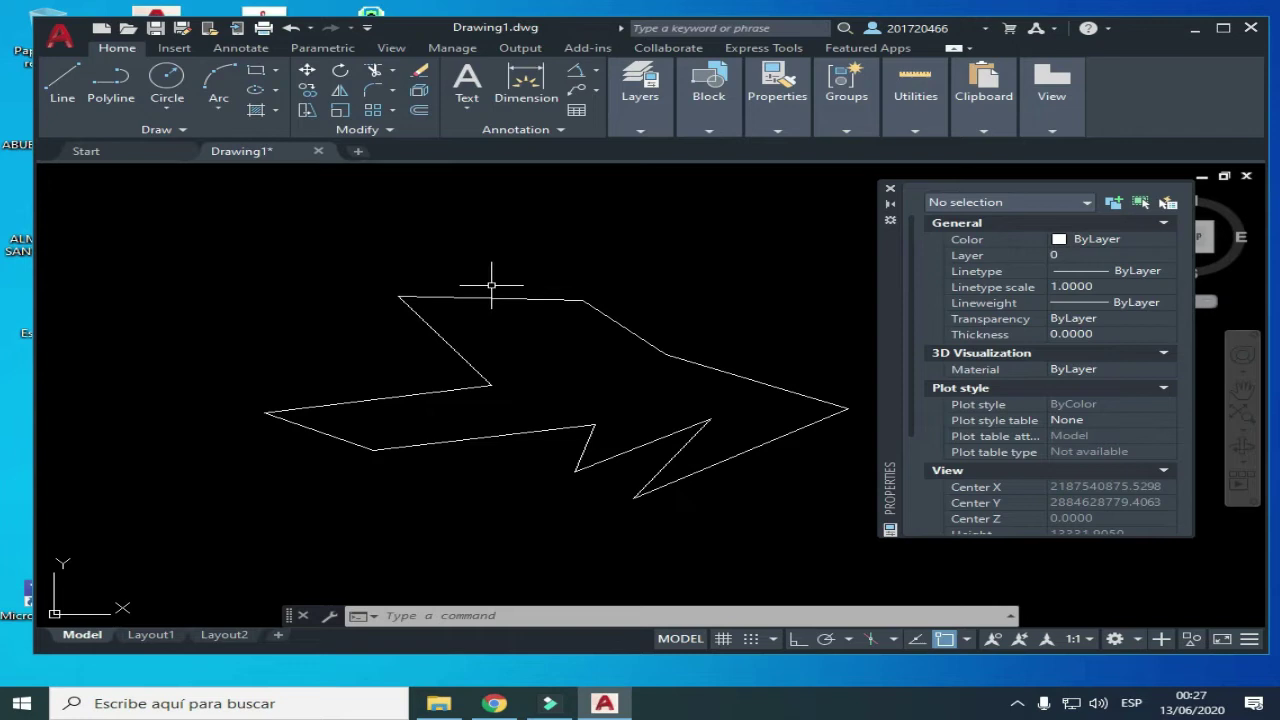
click(474, 296)
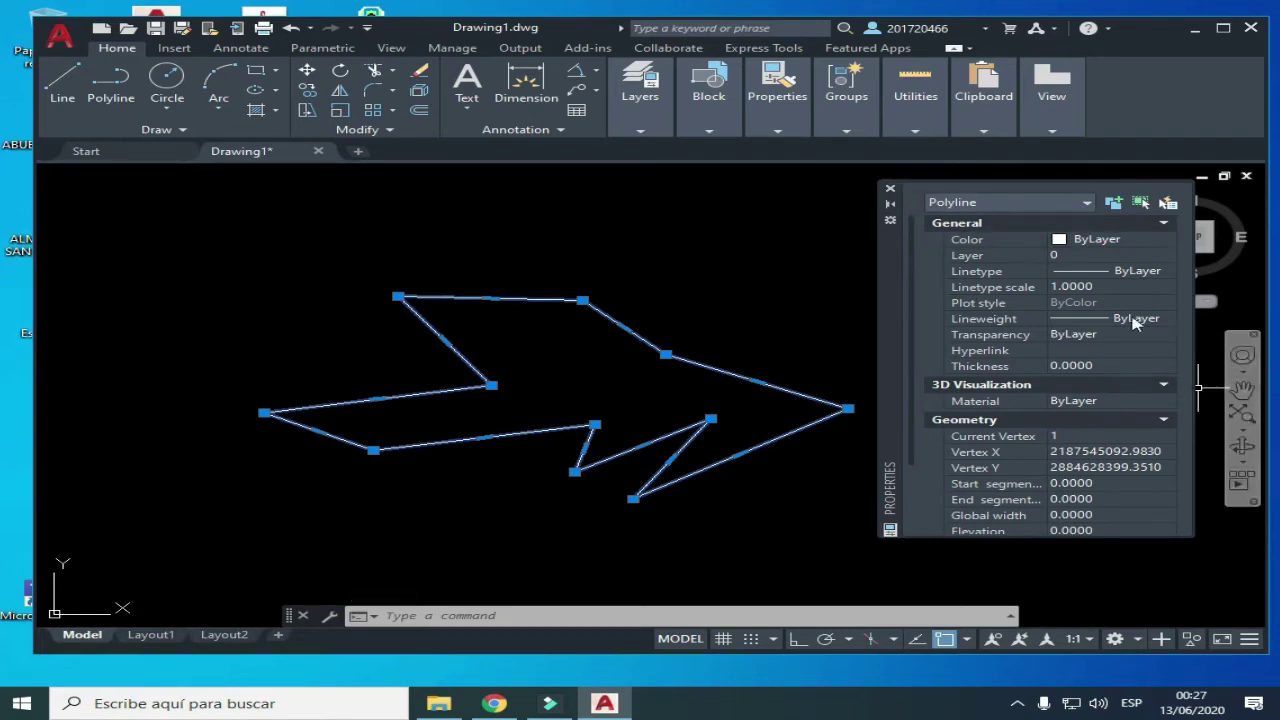
scroll(1137, 323, down, 3)
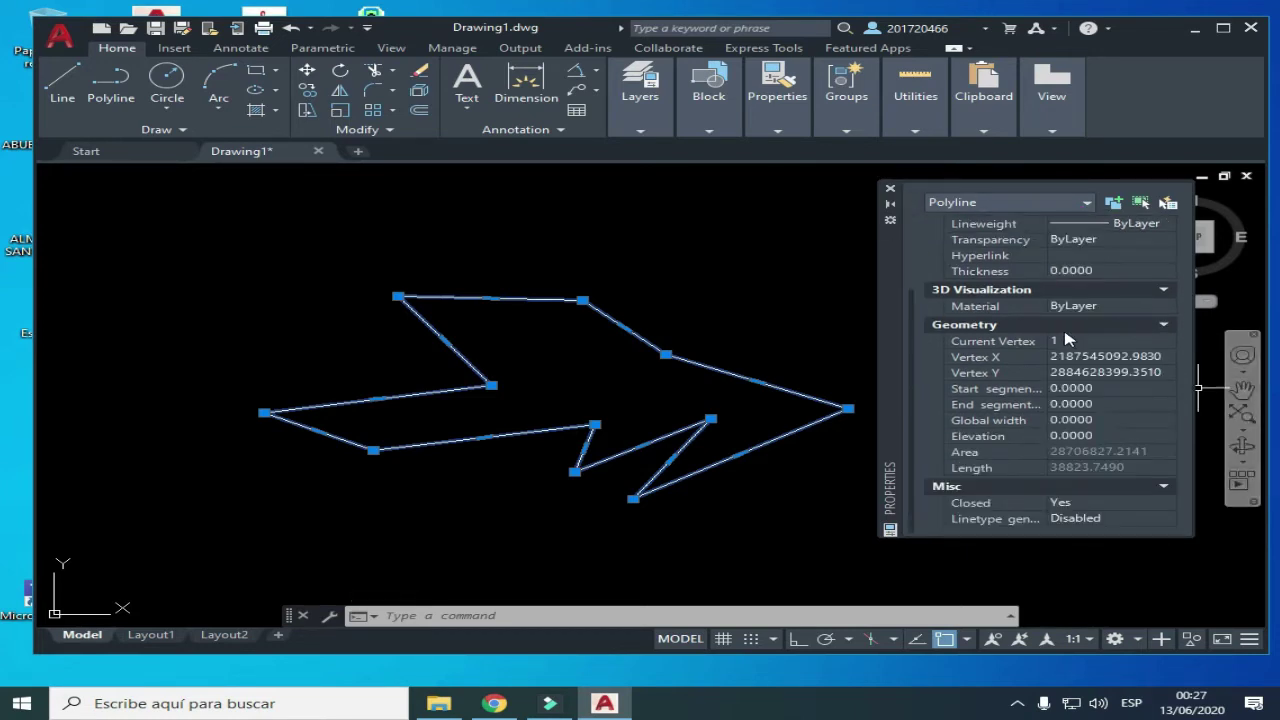
click(1164, 327)
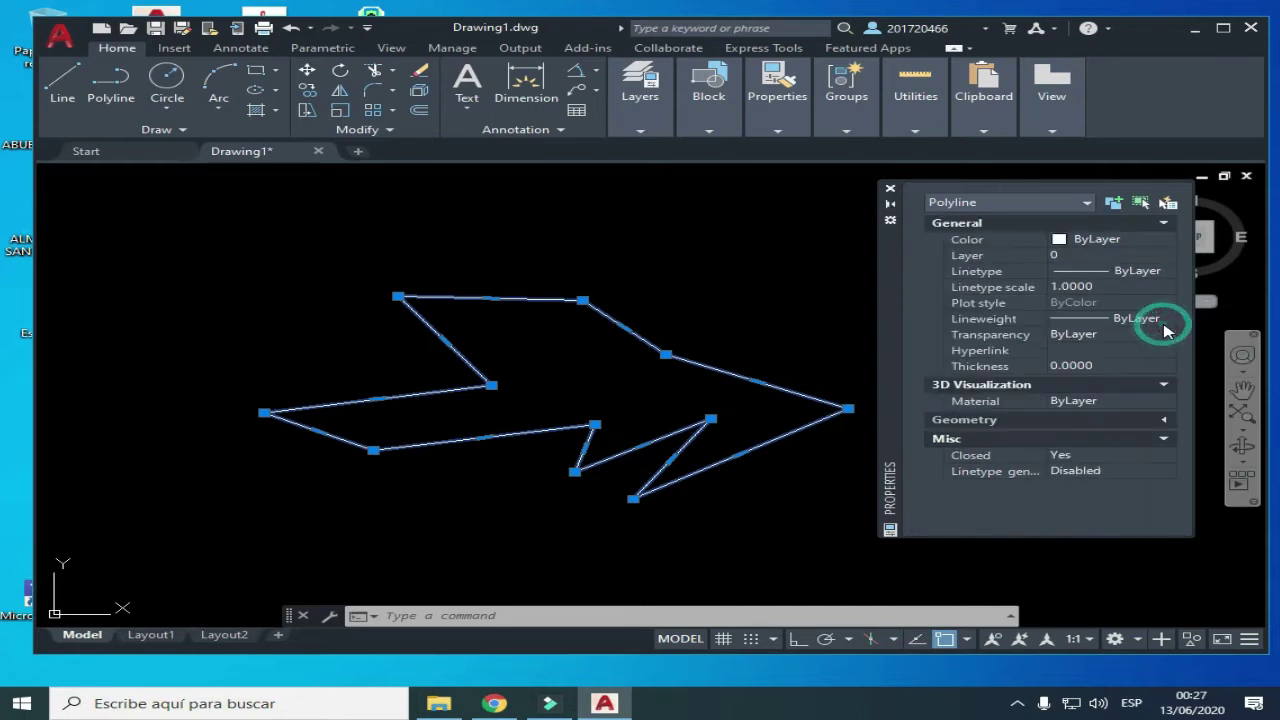
click(1163, 224)
click(1164, 225)
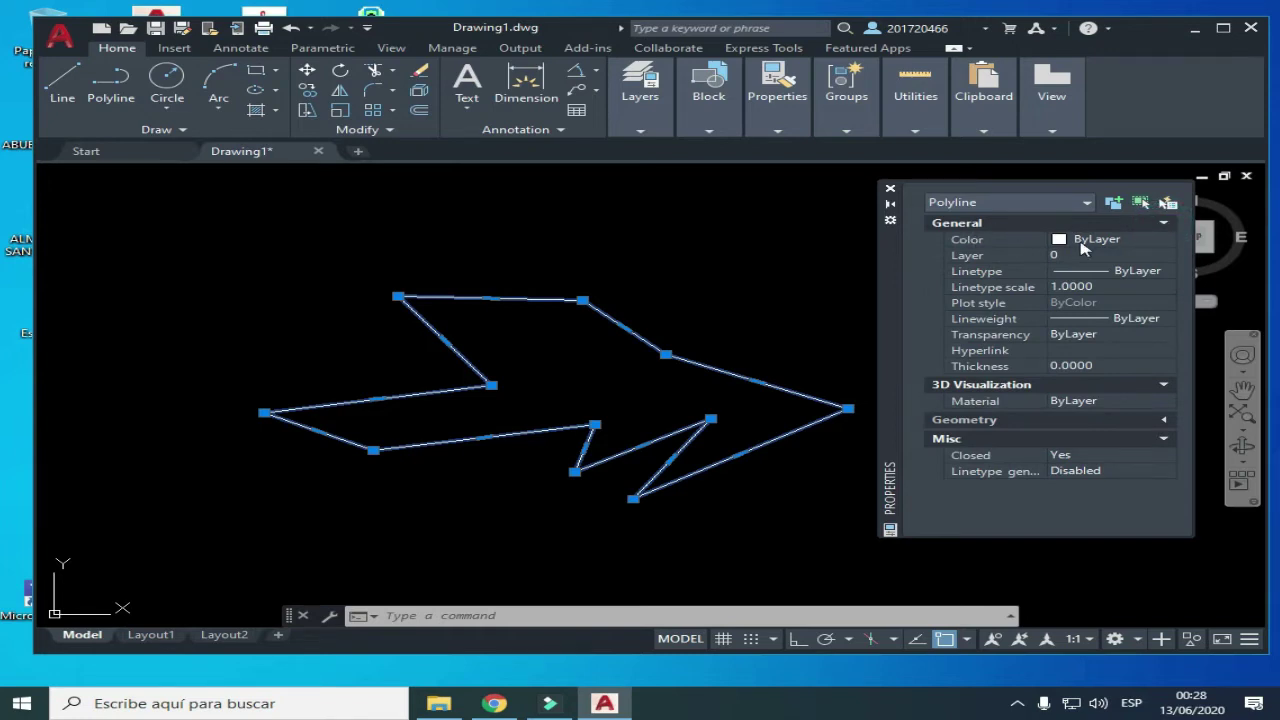
click(1080, 244)
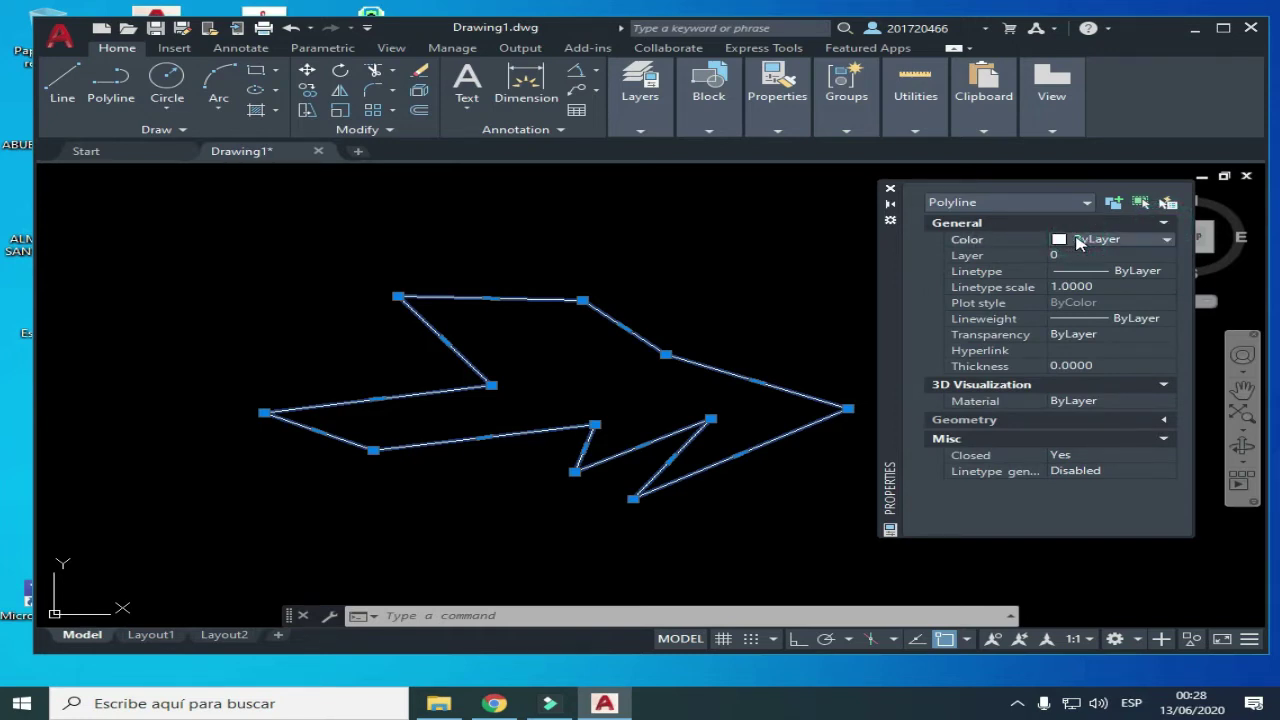
- Change the arrow polyline's colour to red
click(1078, 243)
click(1084, 285)
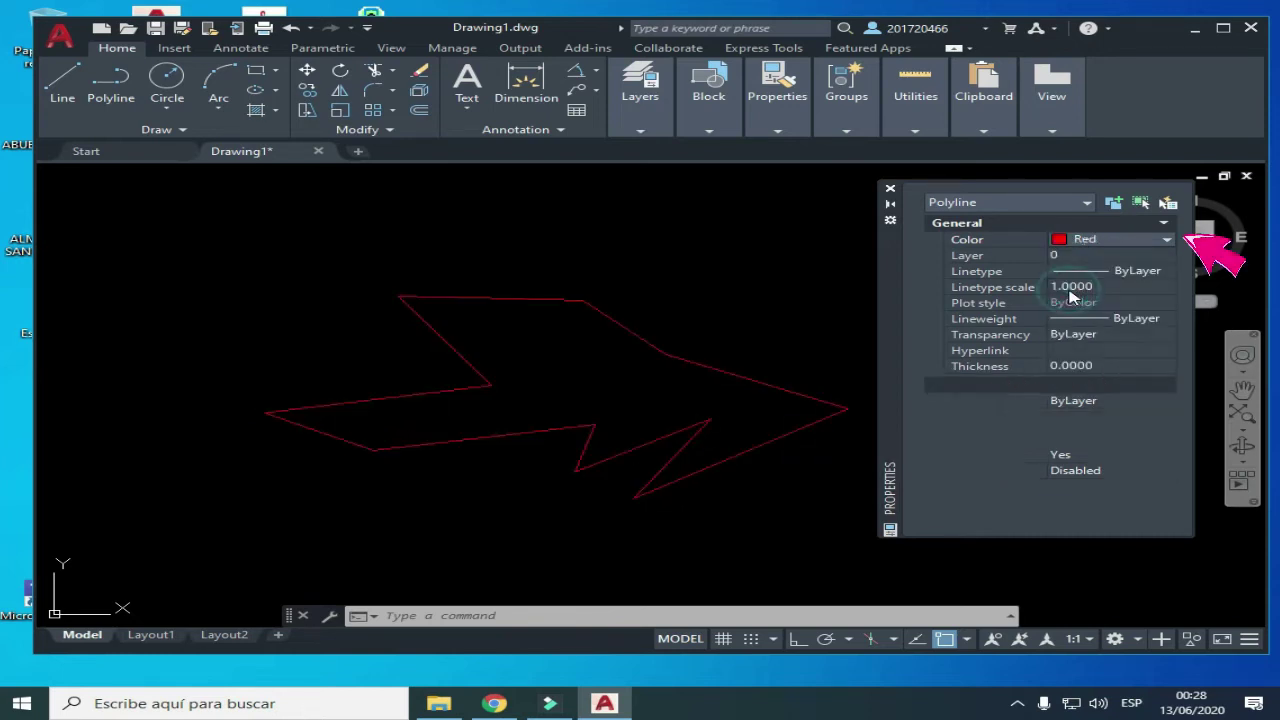
click(924, 259)
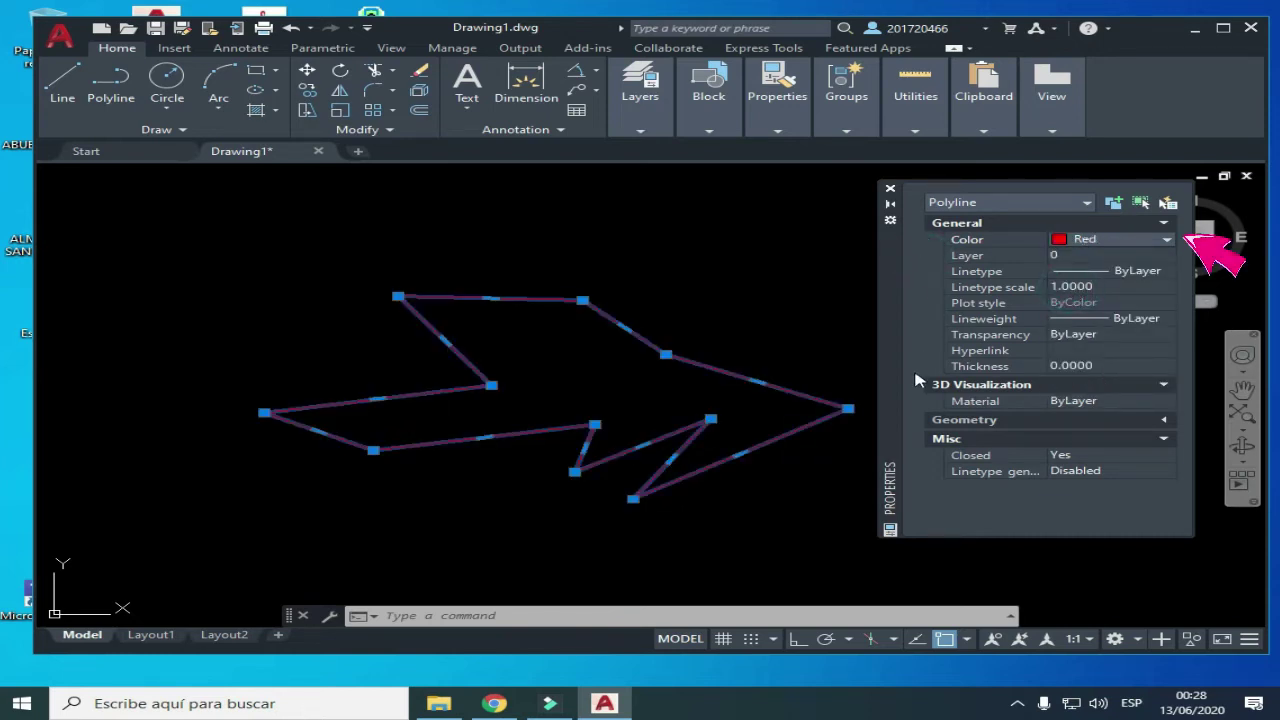
click(1163, 223)
click(1163, 223)
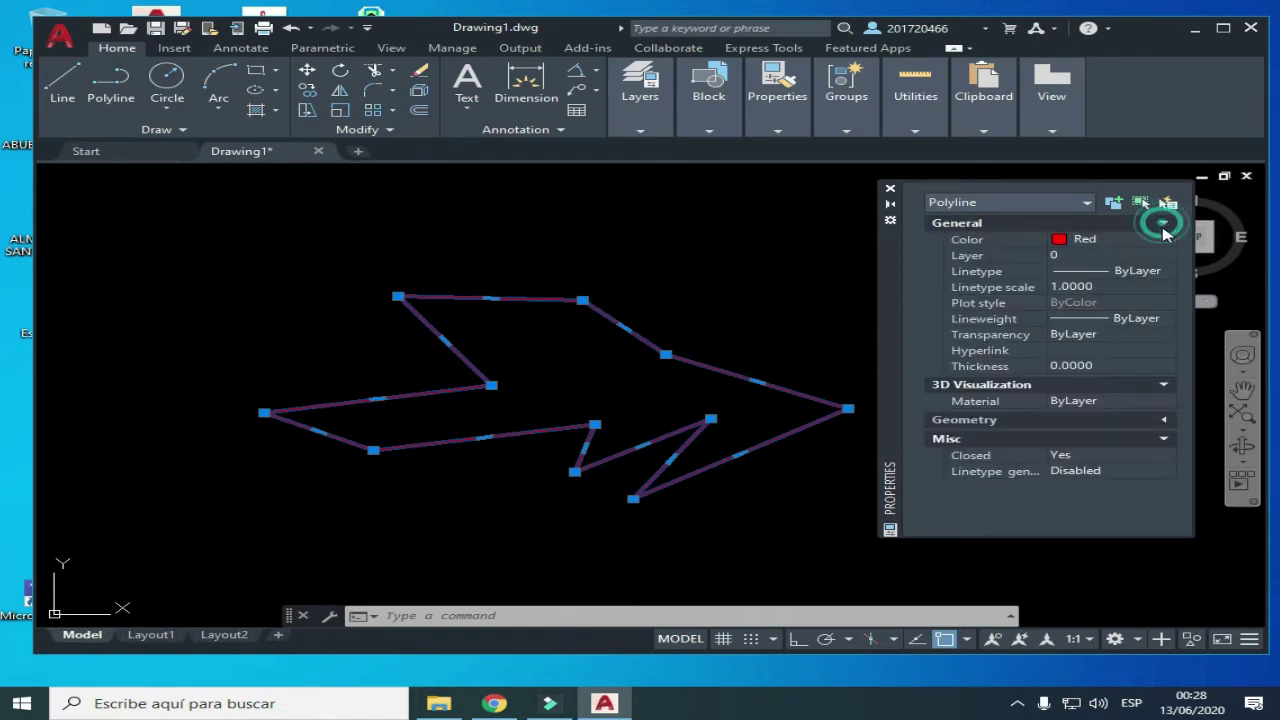
- Expand the Geometry section to show Area 28706827.2141 and Length 38823.7490
click(1163, 387)
click(1160, 387)
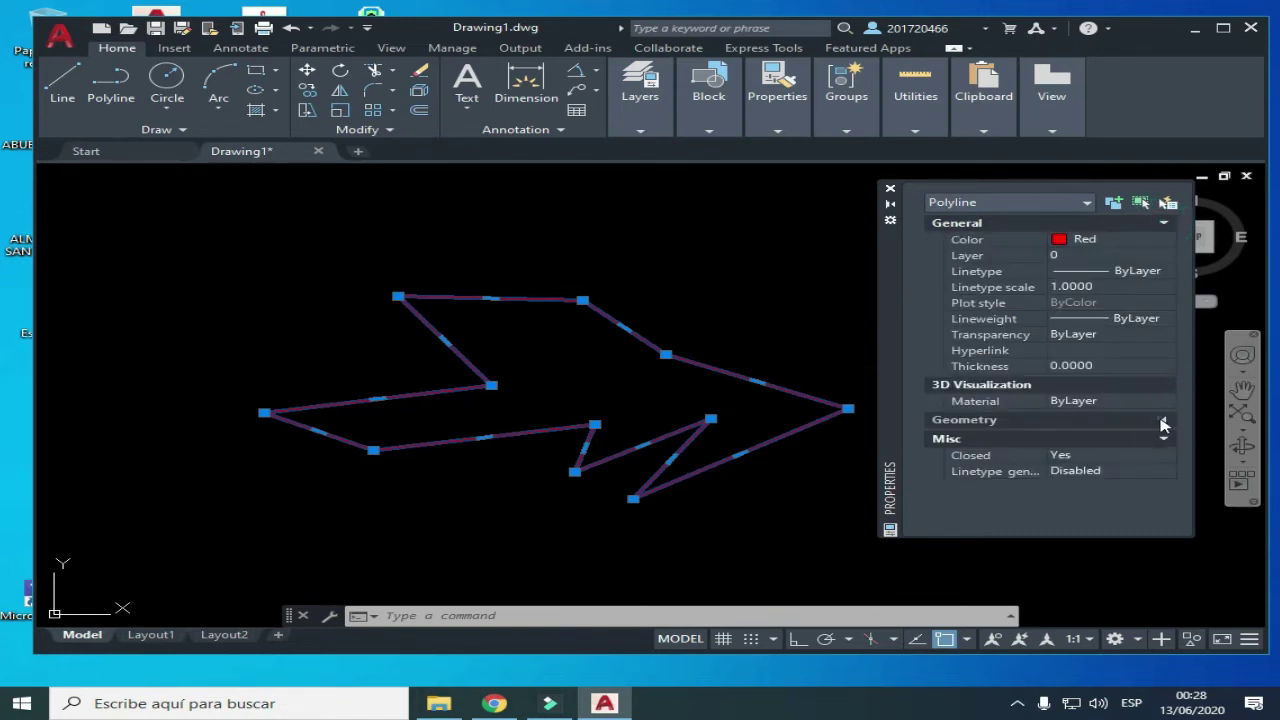
click(1163, 425)
scroll(1046, 367, down, 3)
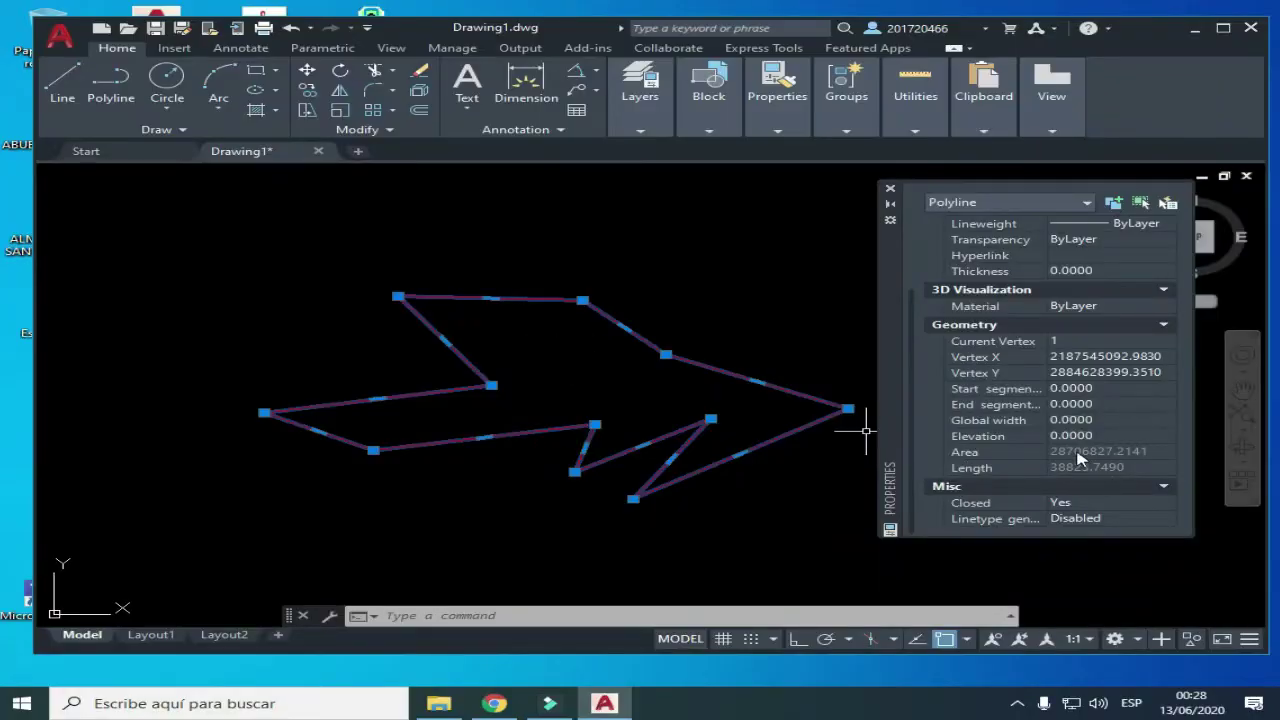
- Copy the Area value 28706827.2141 from QuickCalc and close the calculator
click(1078, 455)
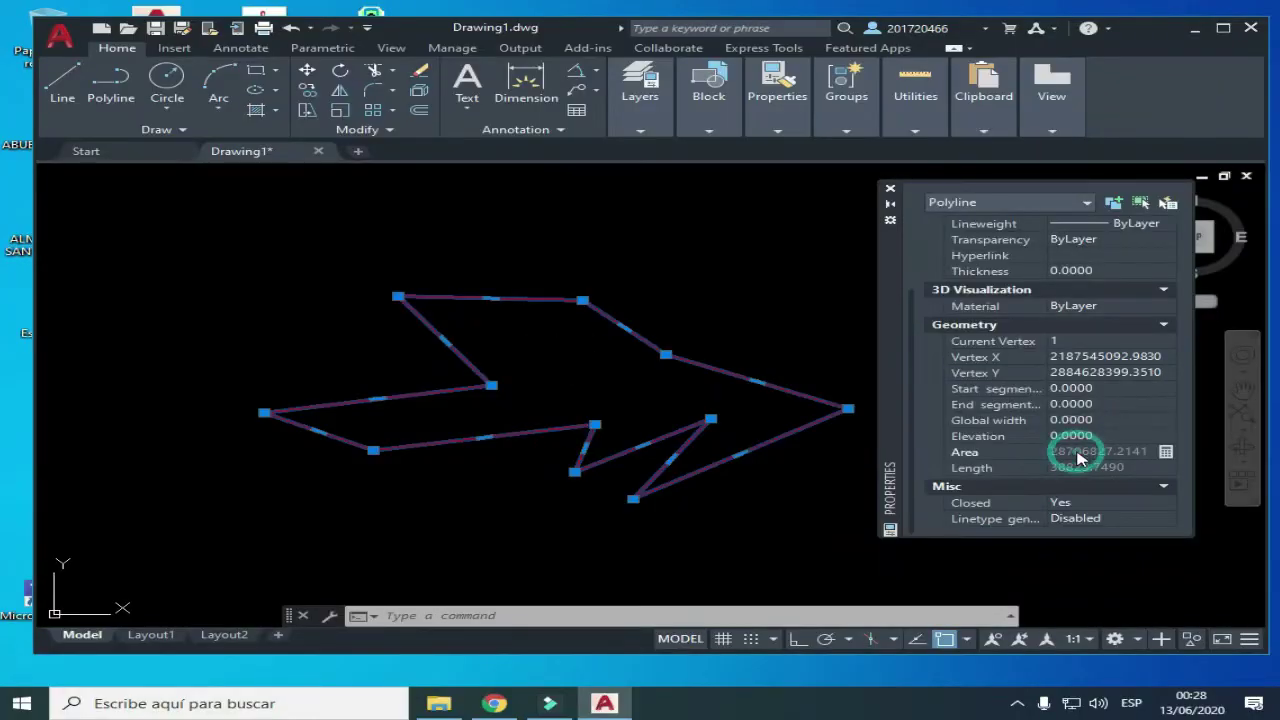
click(1165, 453)
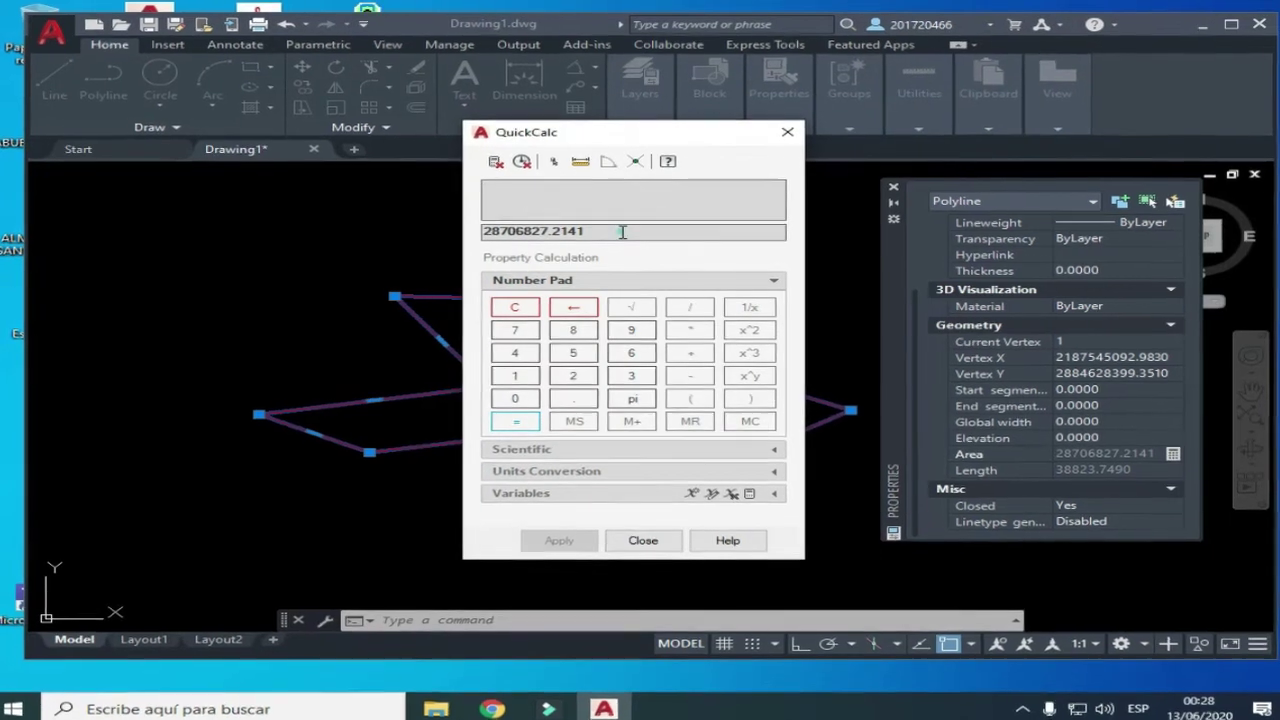
drag(626, 236, 444, 236)
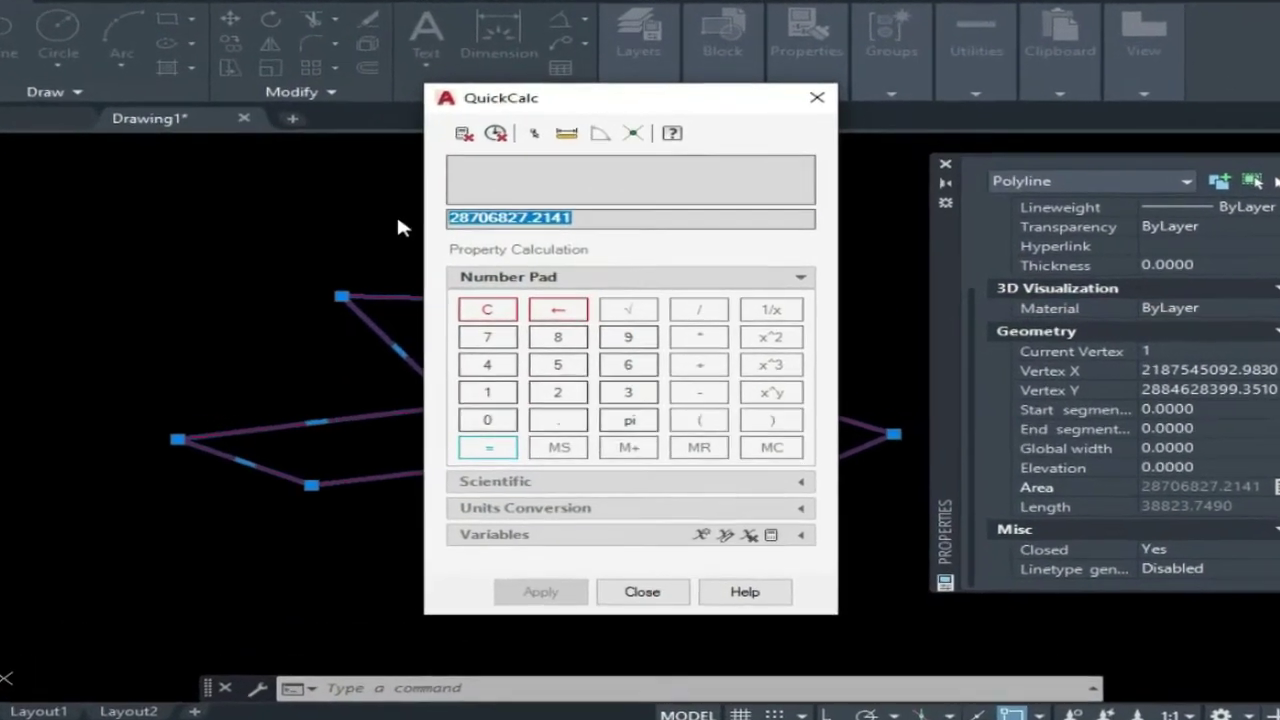
key(ctrl+c)
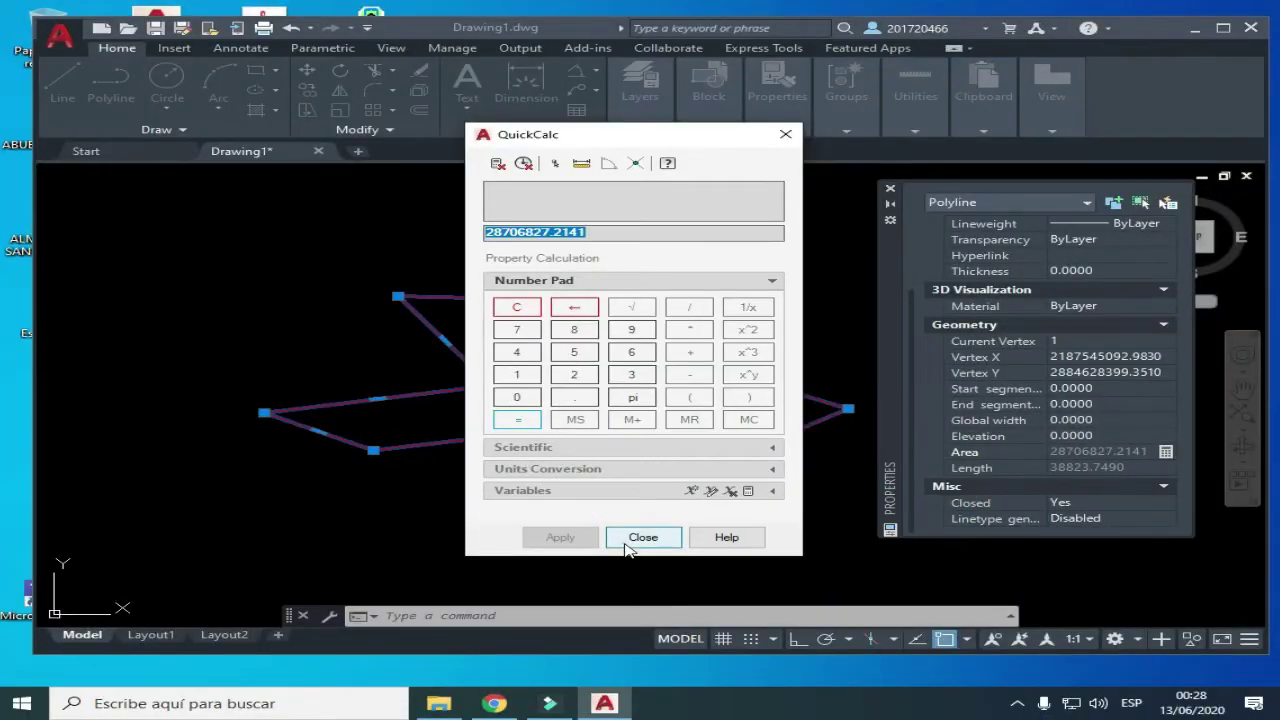
click(630, 545)
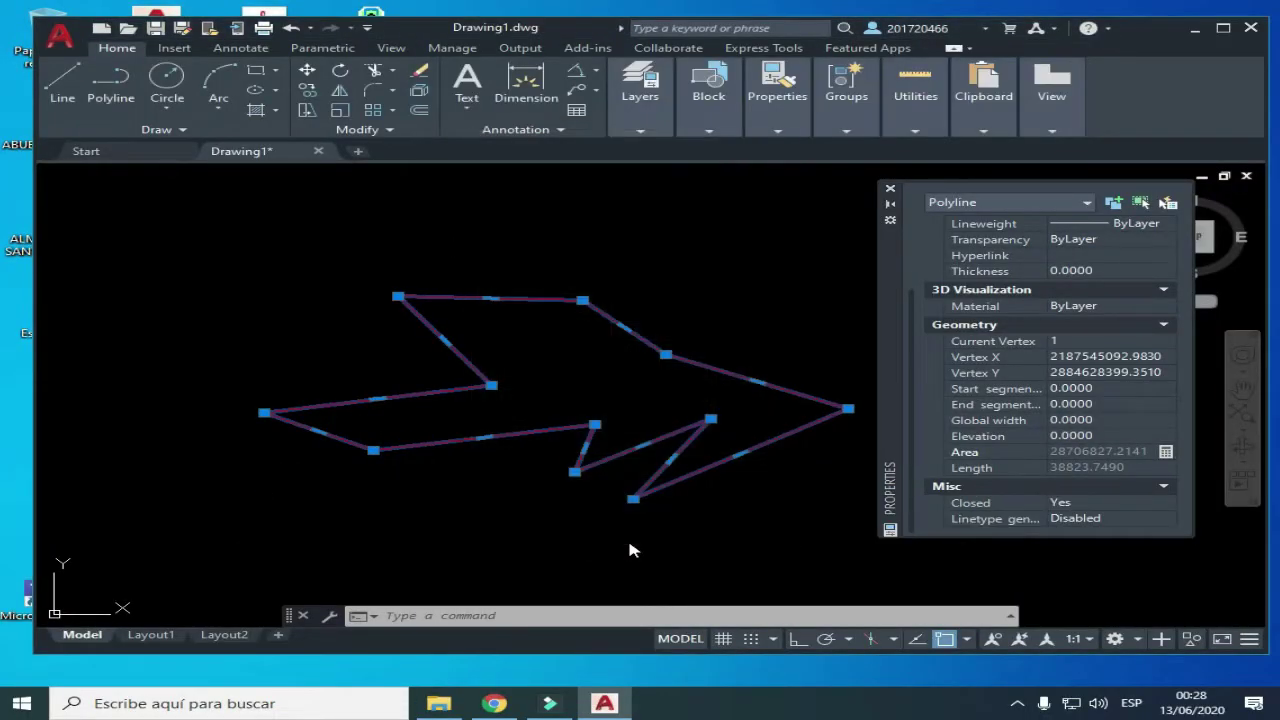
- Add a top-left MTEXT label reading 'Area: 28706827.2141' using the pasted value
click(466, 85)
click(120, 206)
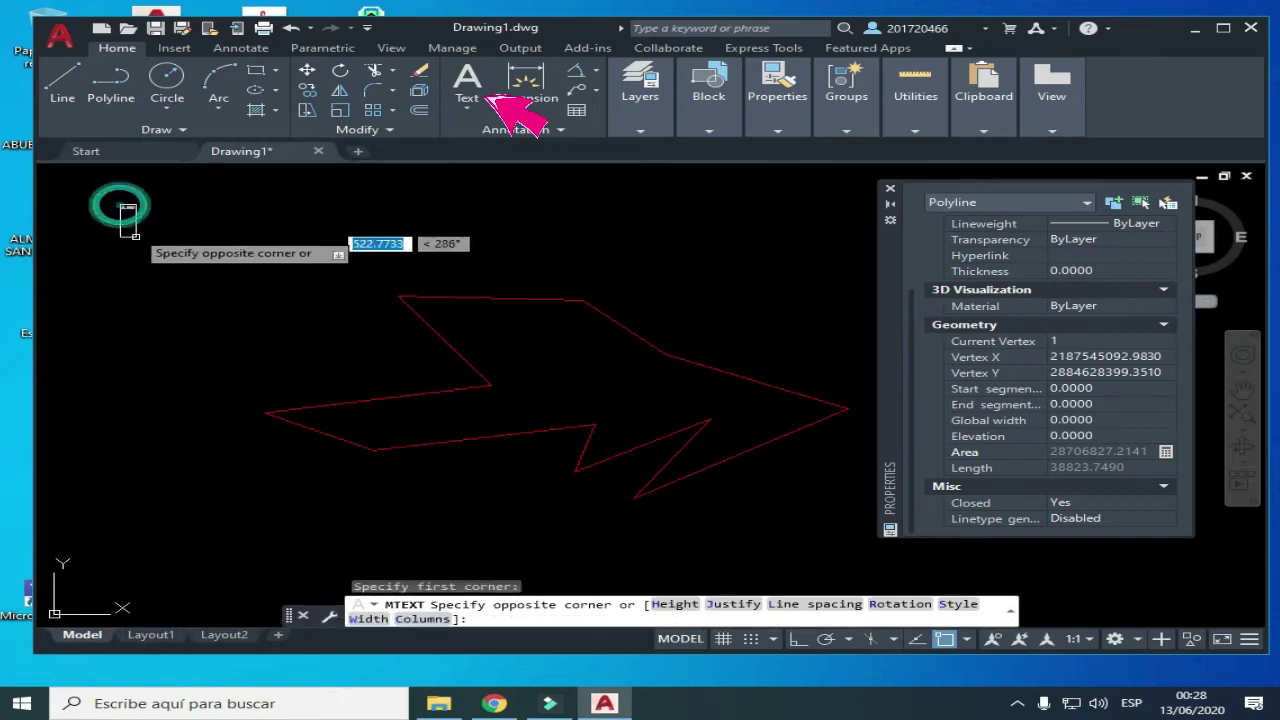
click(352, 355)
text(AREA)
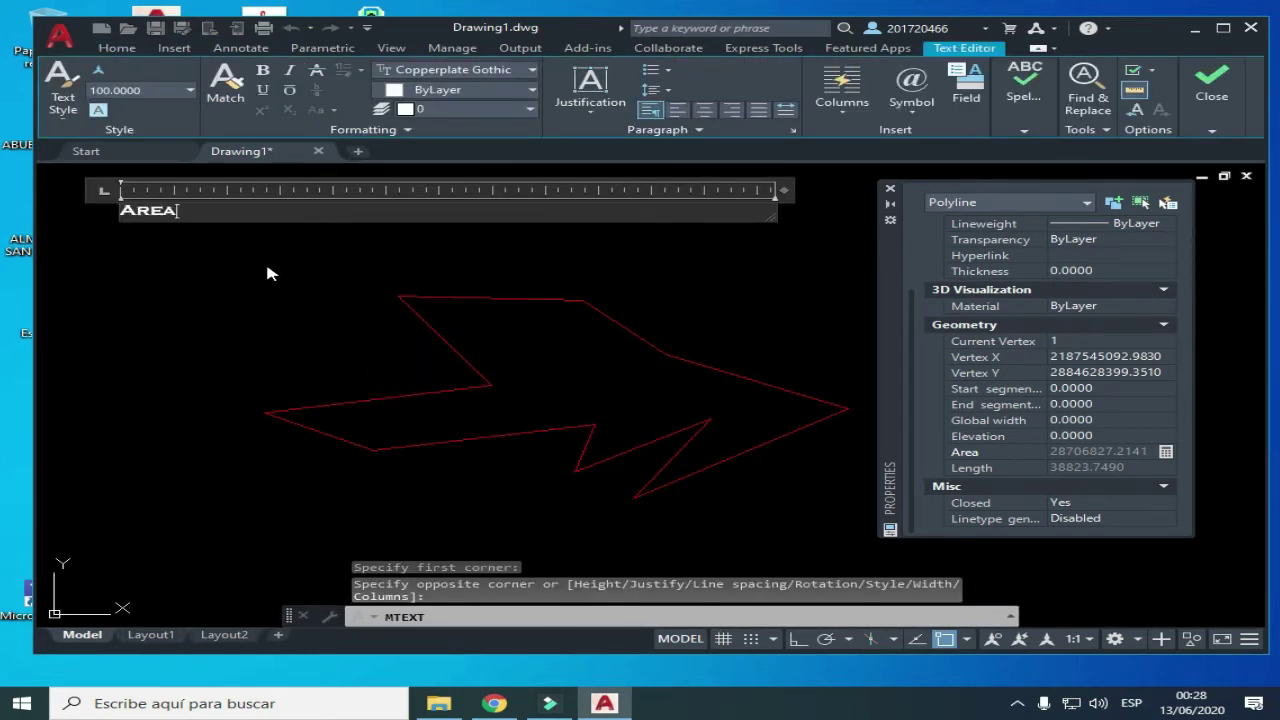
text(:)
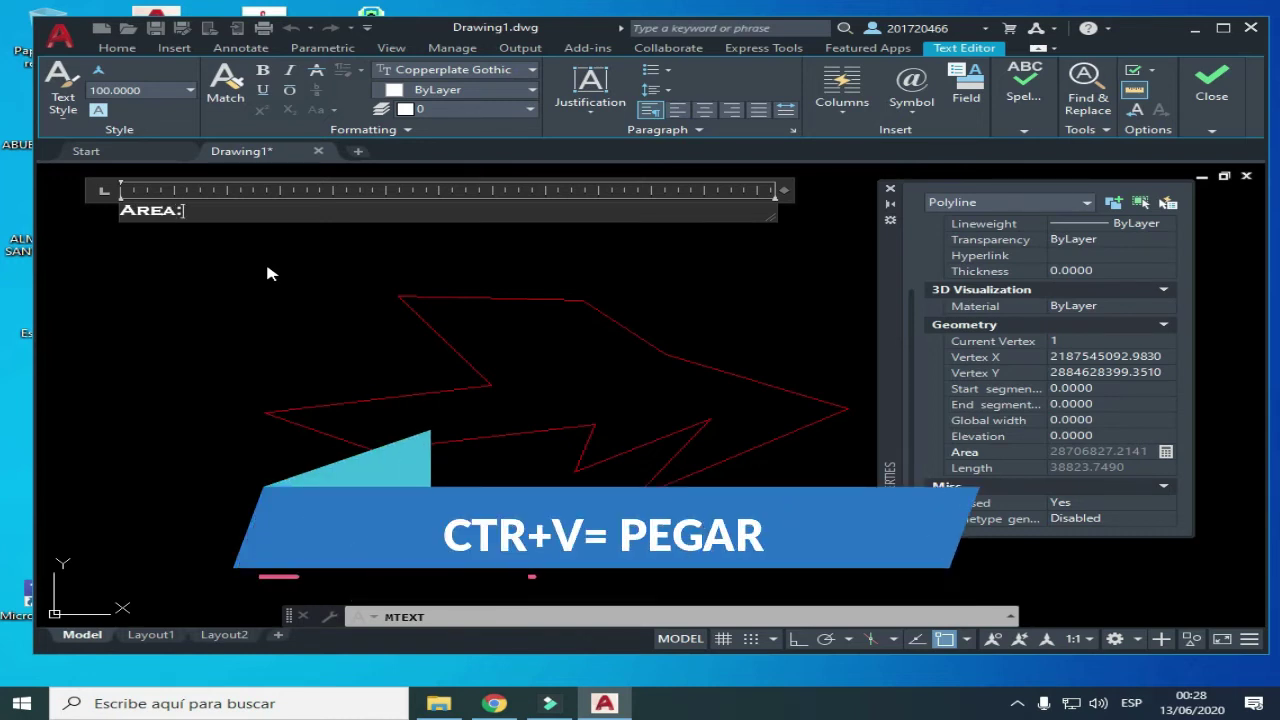
key(ctrl+v)
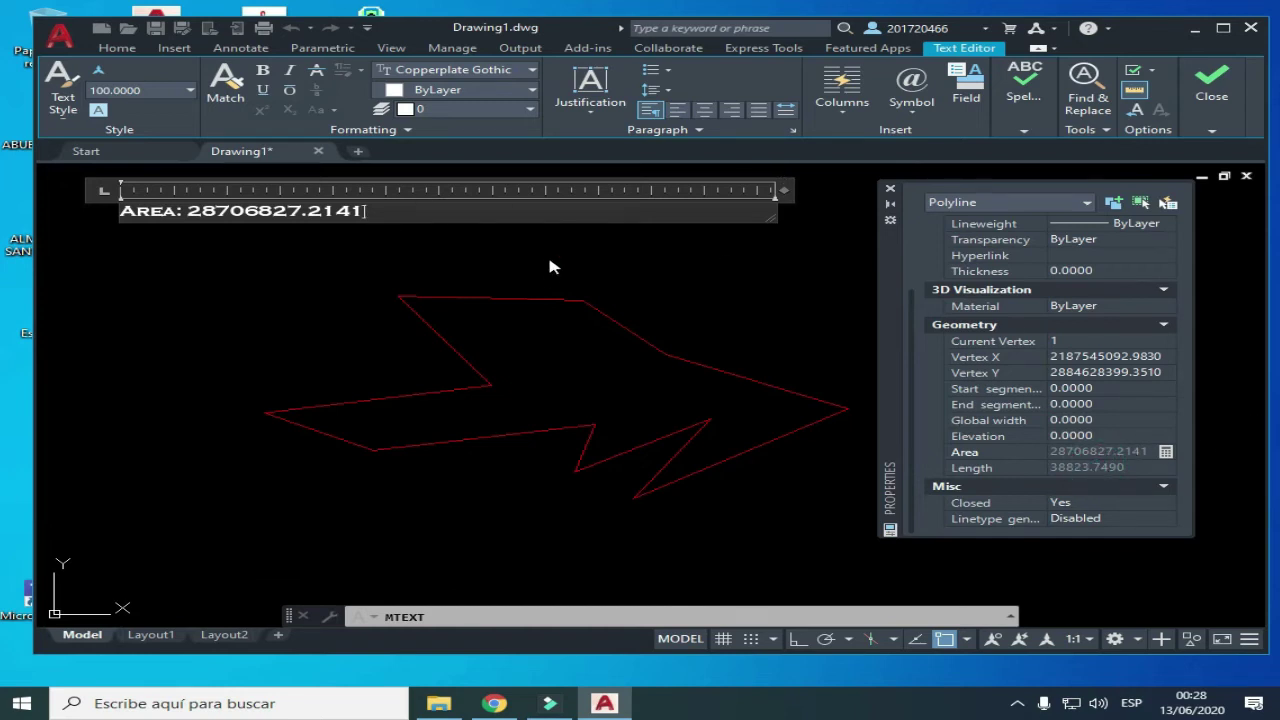
click(605, 262)
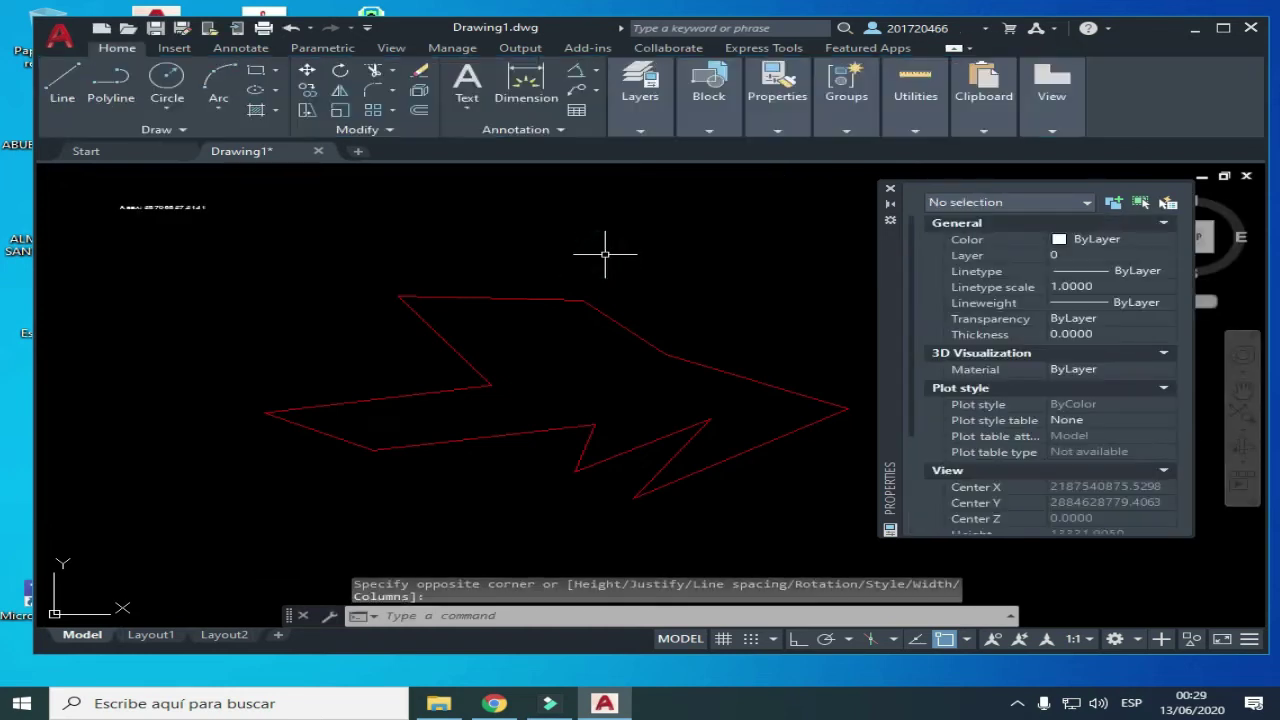
- Grip-move the Area label into the centre of the red arrow outline
click(139, 207)
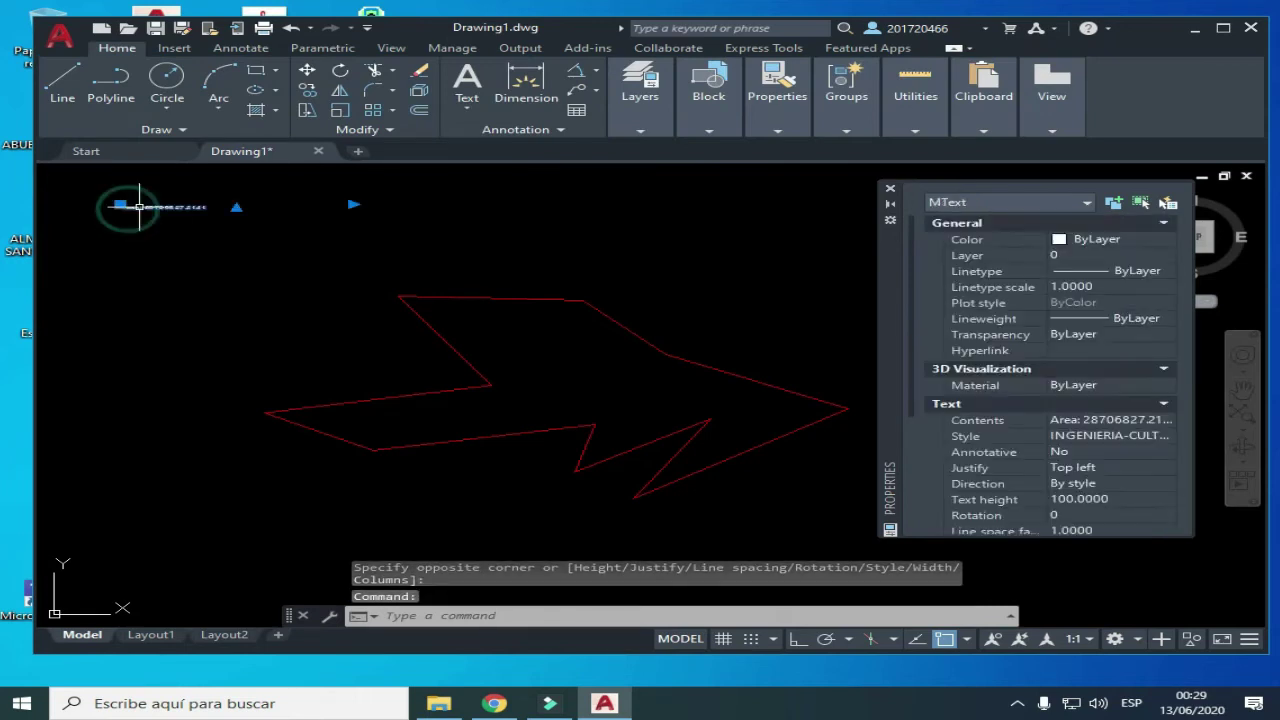
click(120, 205)
scroll(560, 380, up, 2)
scroll(560, 380, up, 3)
scroll(560, 377, down, 3)
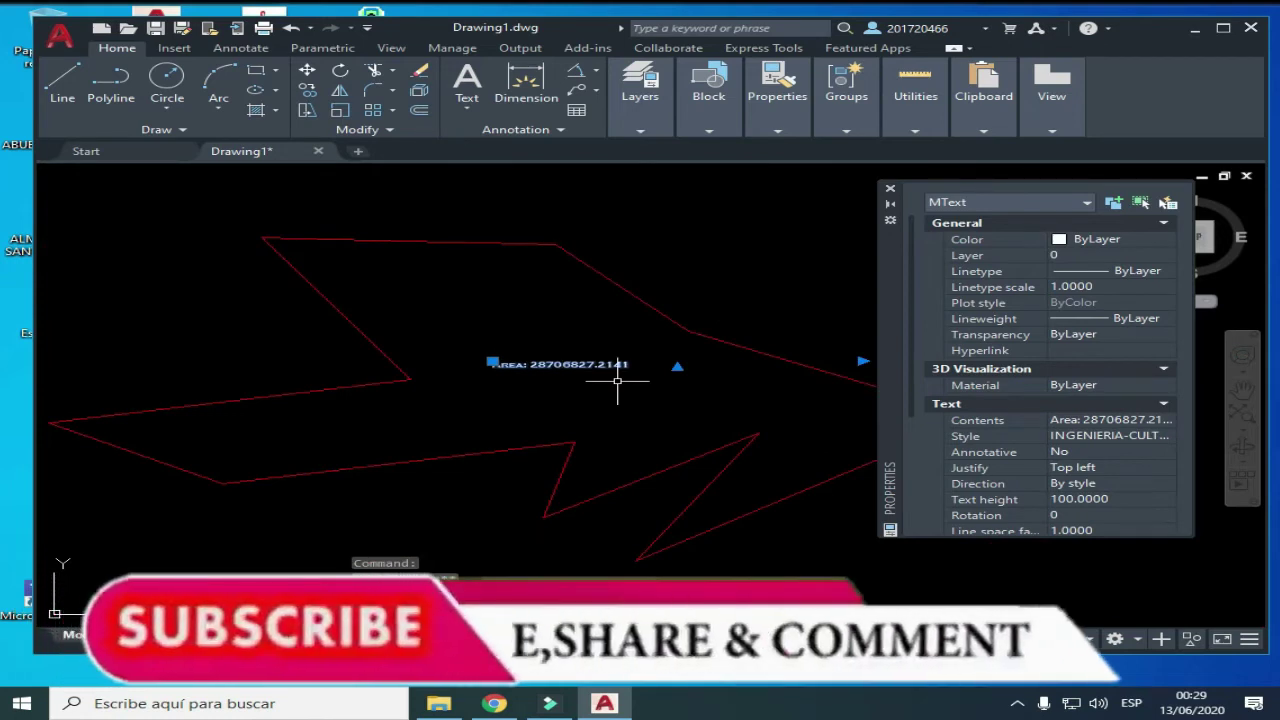
key(Escape)
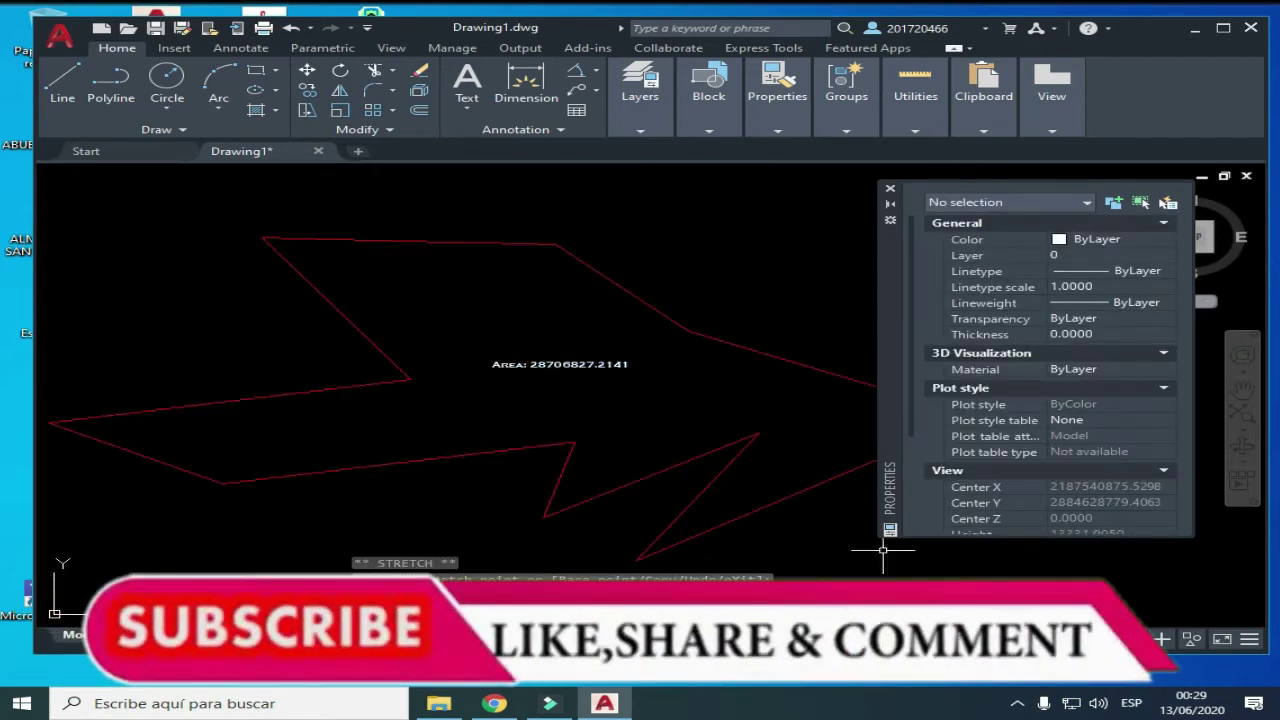
- Window-select the red arrow polyline again
click(1010, 617)
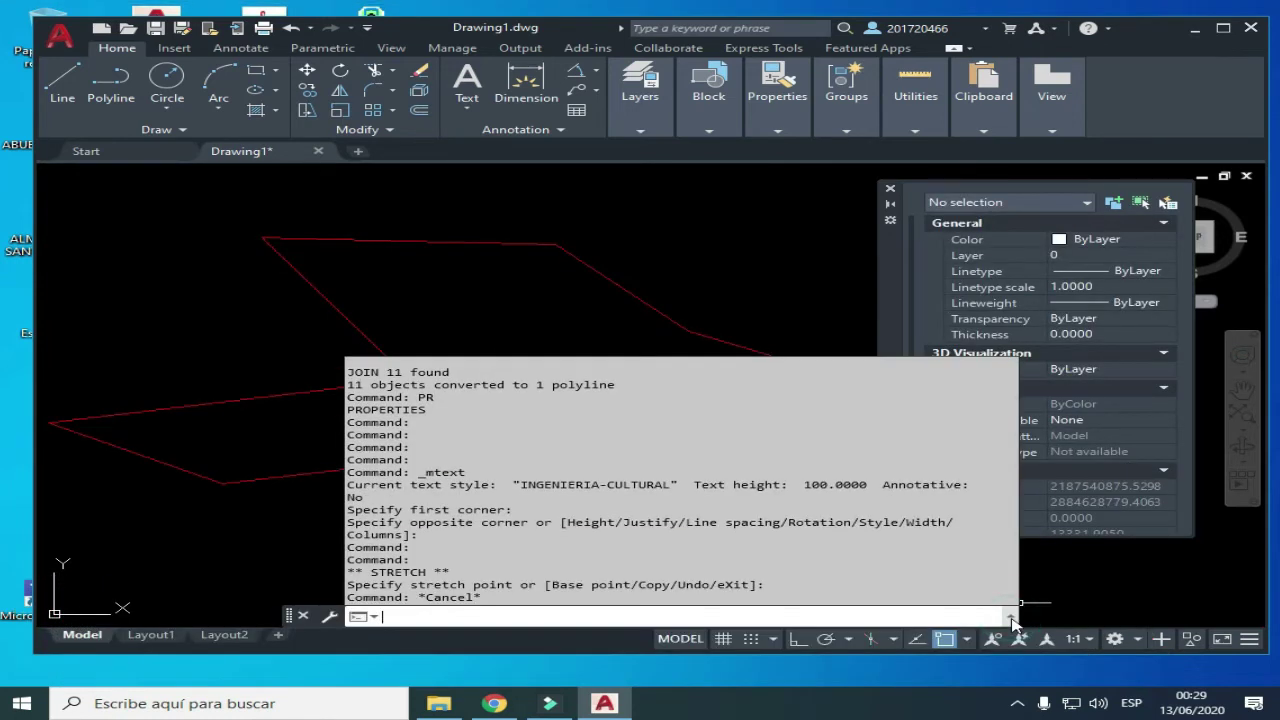
click(1012, 620)
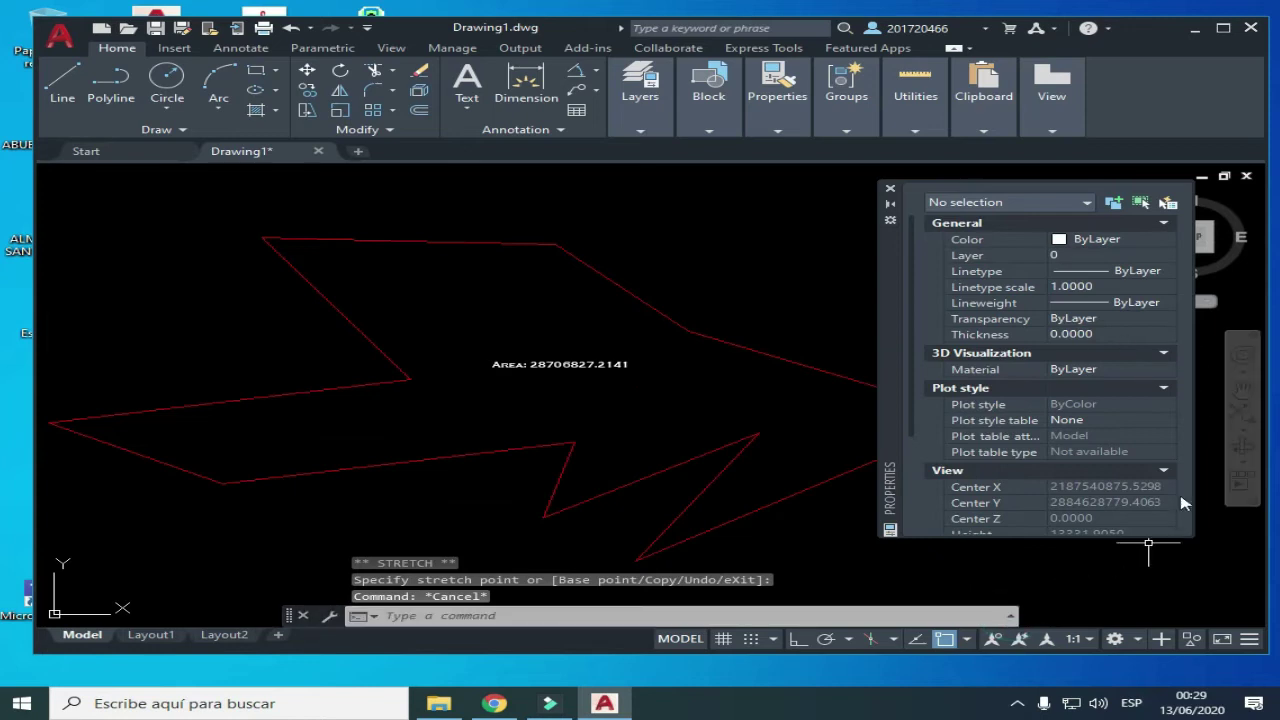
scroll(1105, 437, down, 1)
scroll(1105, 437, down, 2)
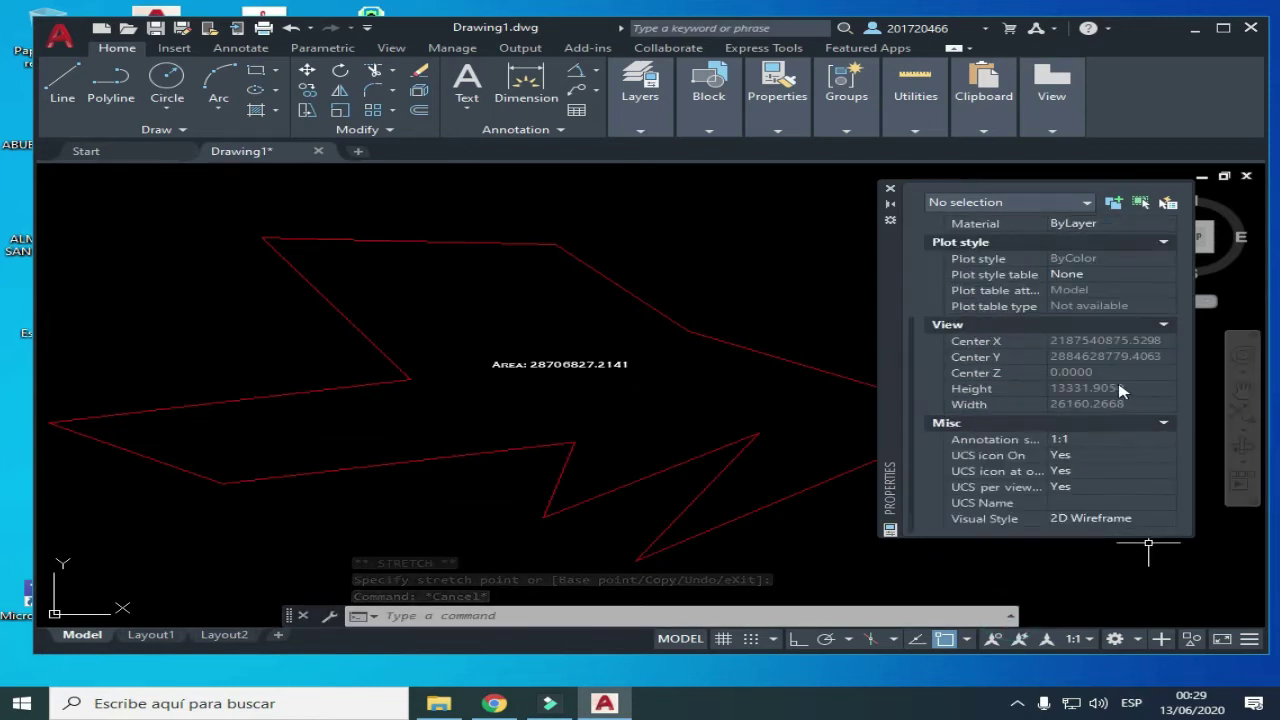
drag(872, 395, 862, 350)
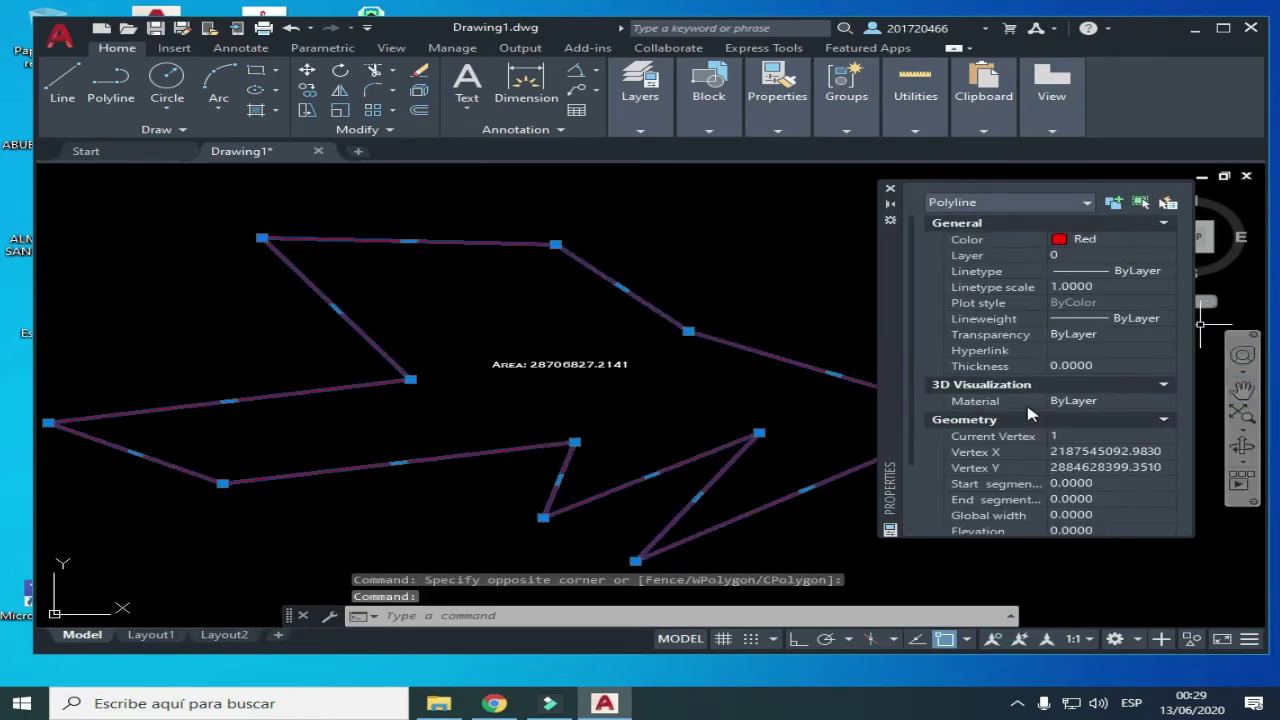
- Copy the polyline's Length 38823.7490 via QuickCalc, then close the calculator
scroll(1088, 400, down, 1)
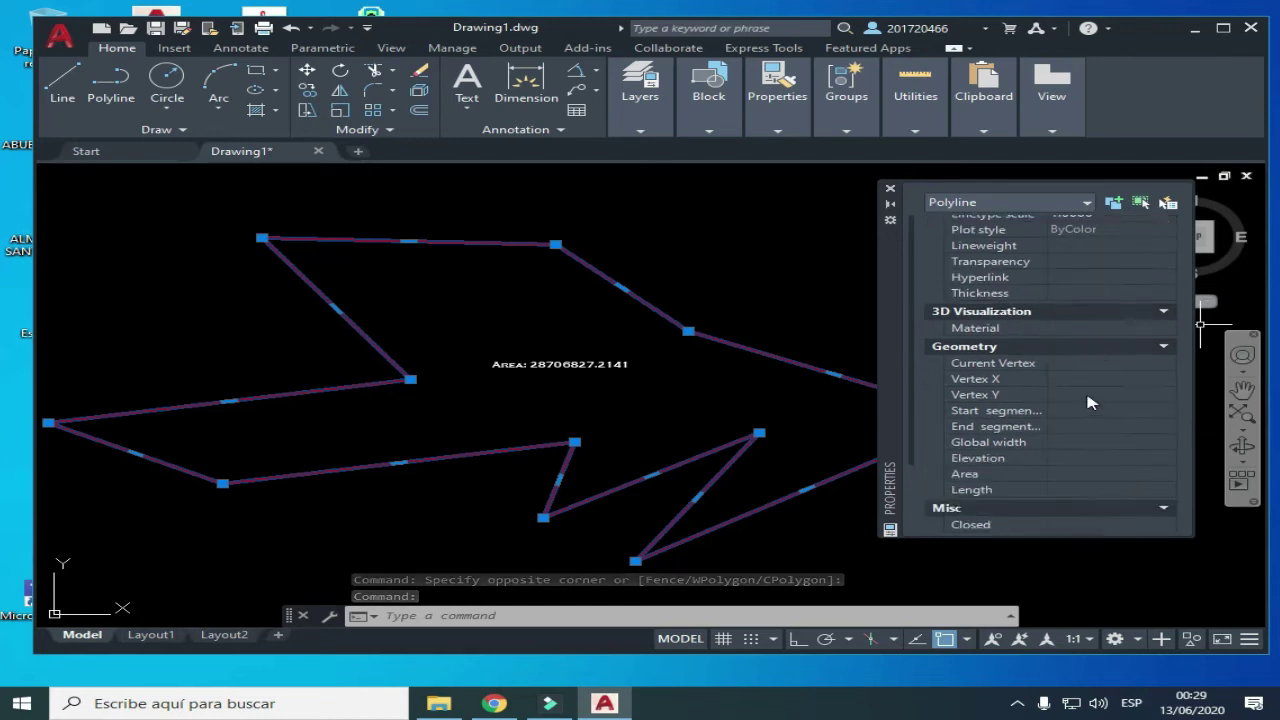
scroll(1090, 402, down, 1)
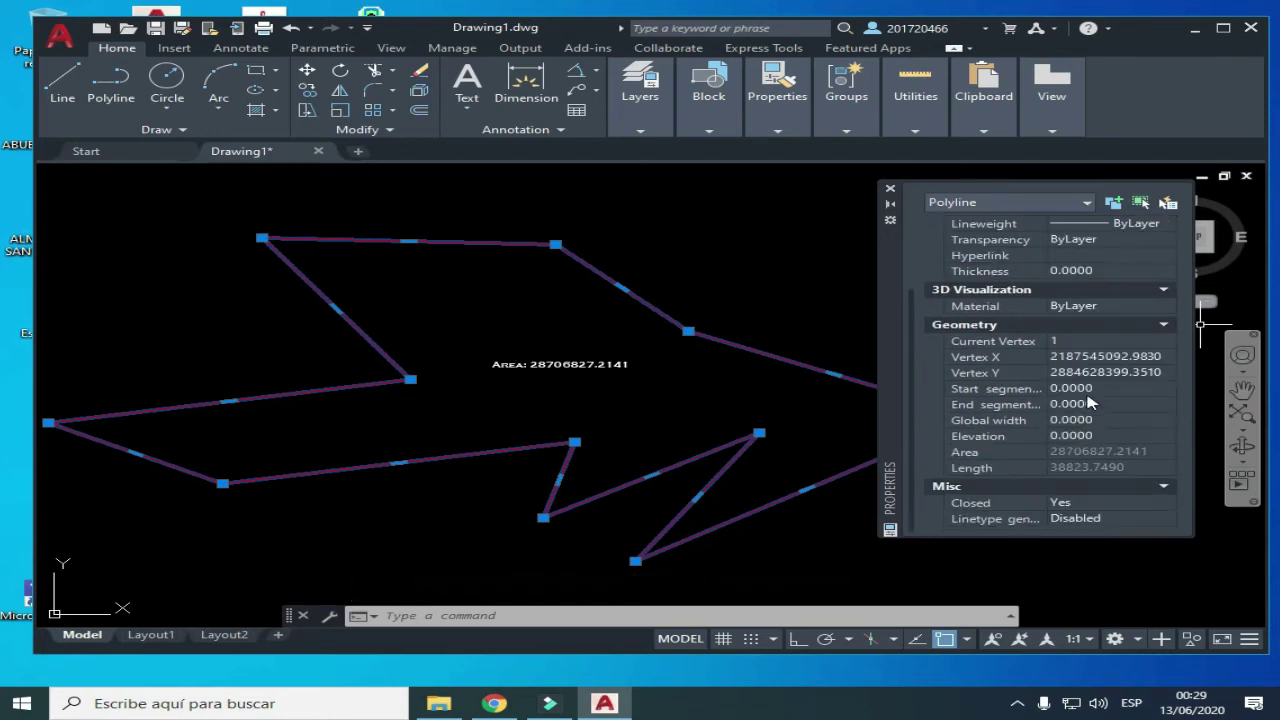
click(1075, 470)
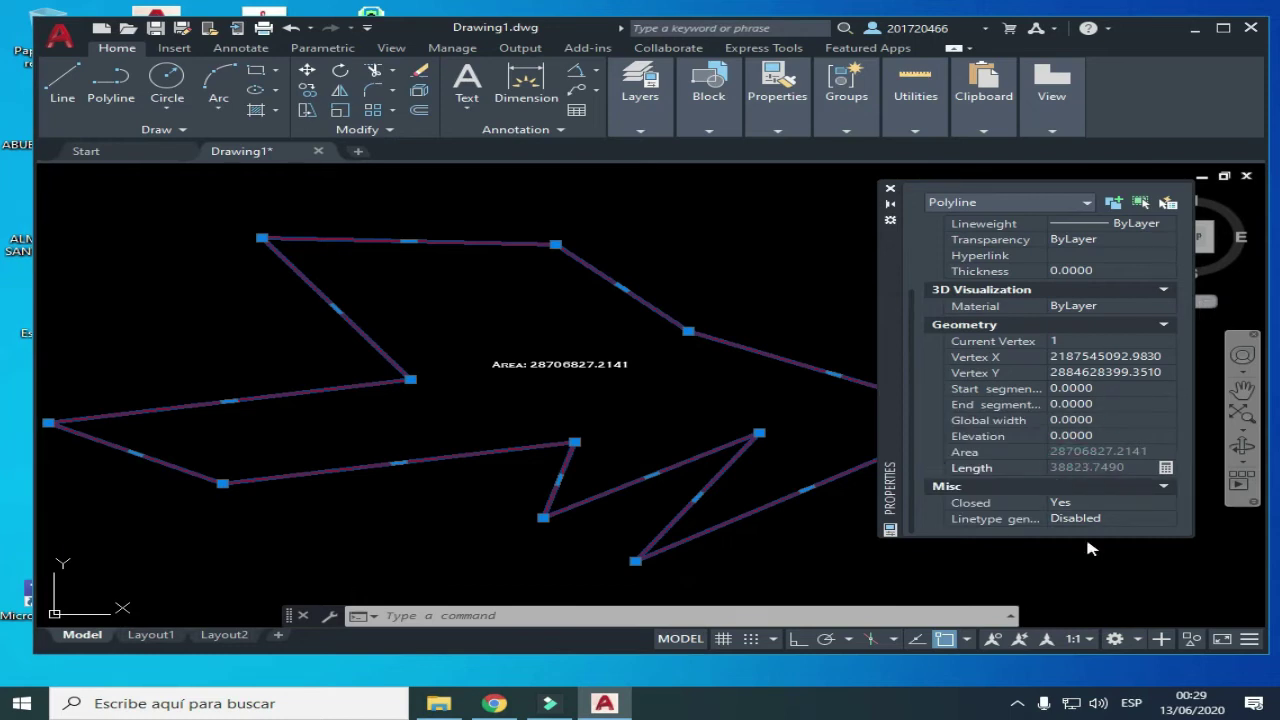
click(1167, 468)
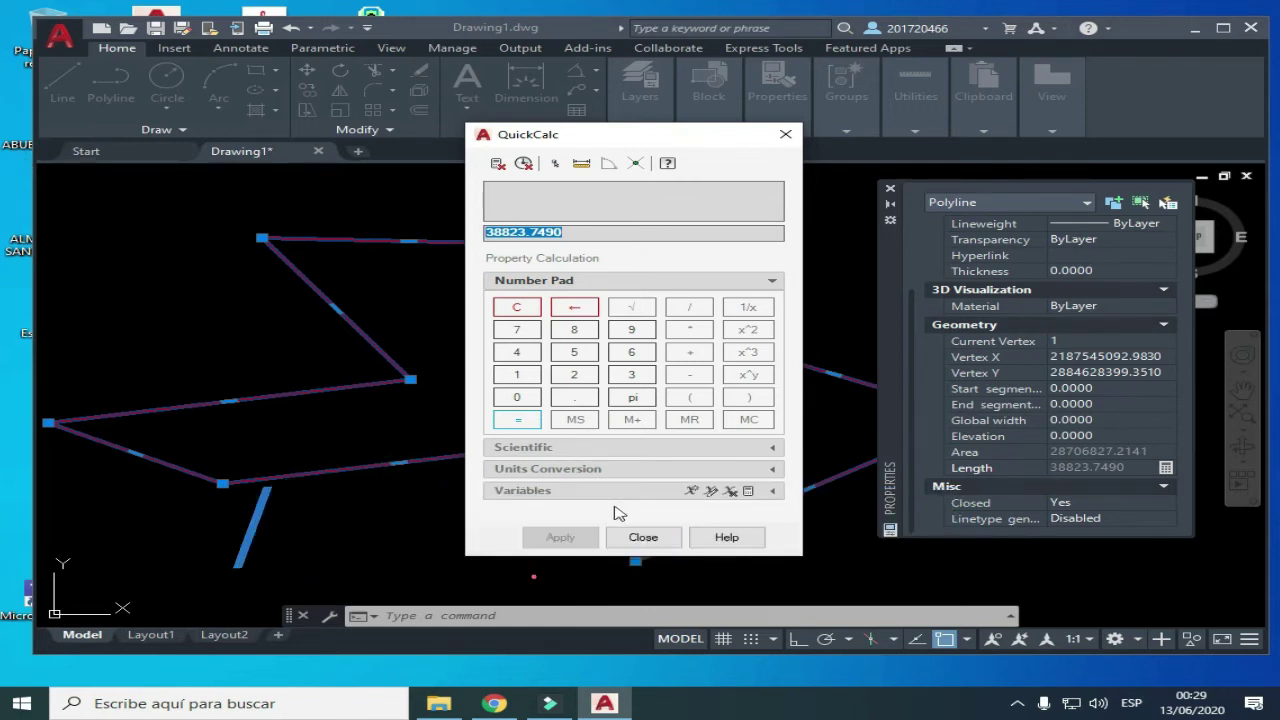
click(643, 537)
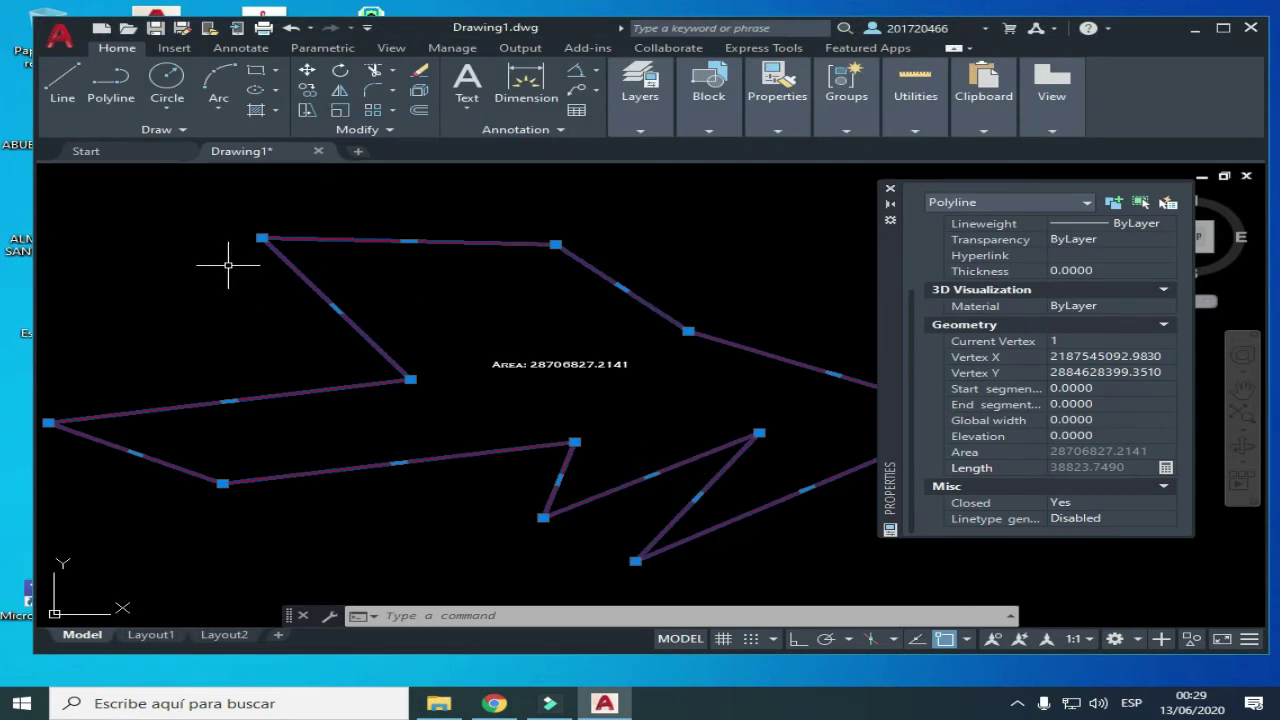
- Add an MTEXT label reading 'Perimetro : 38823.7490' inside the arrow
click(467, 82)
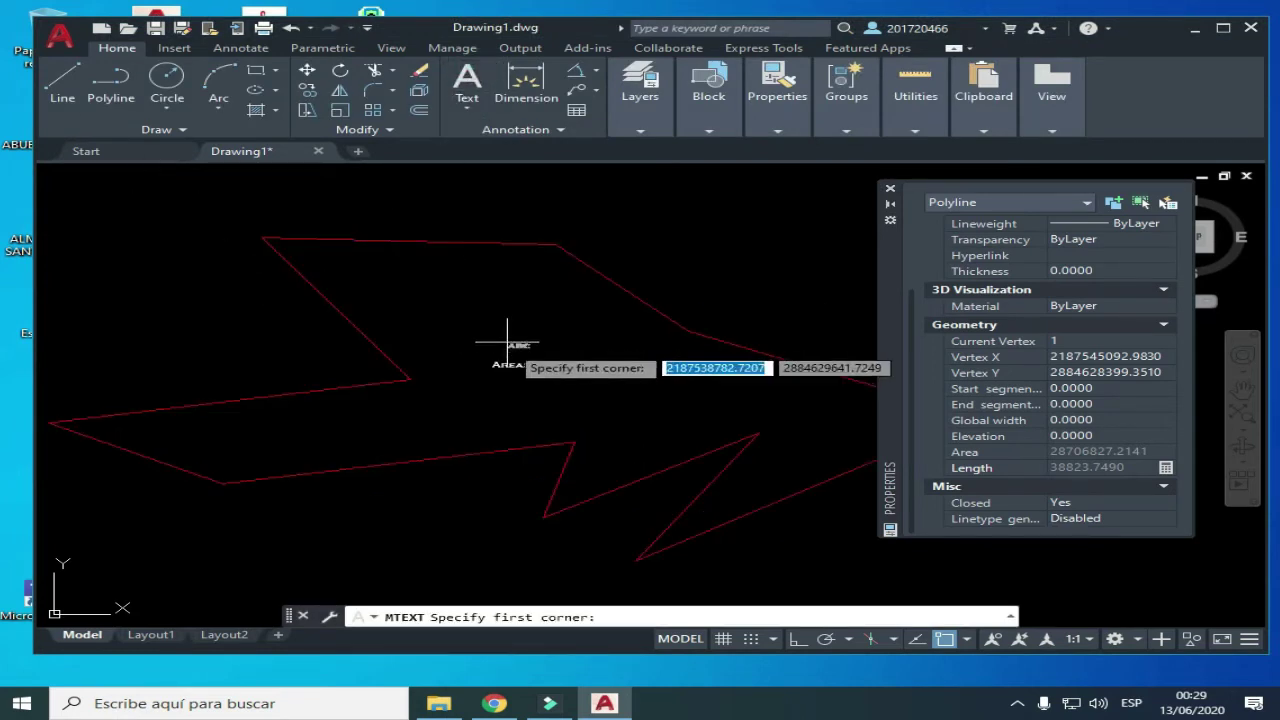
click(497, 313)
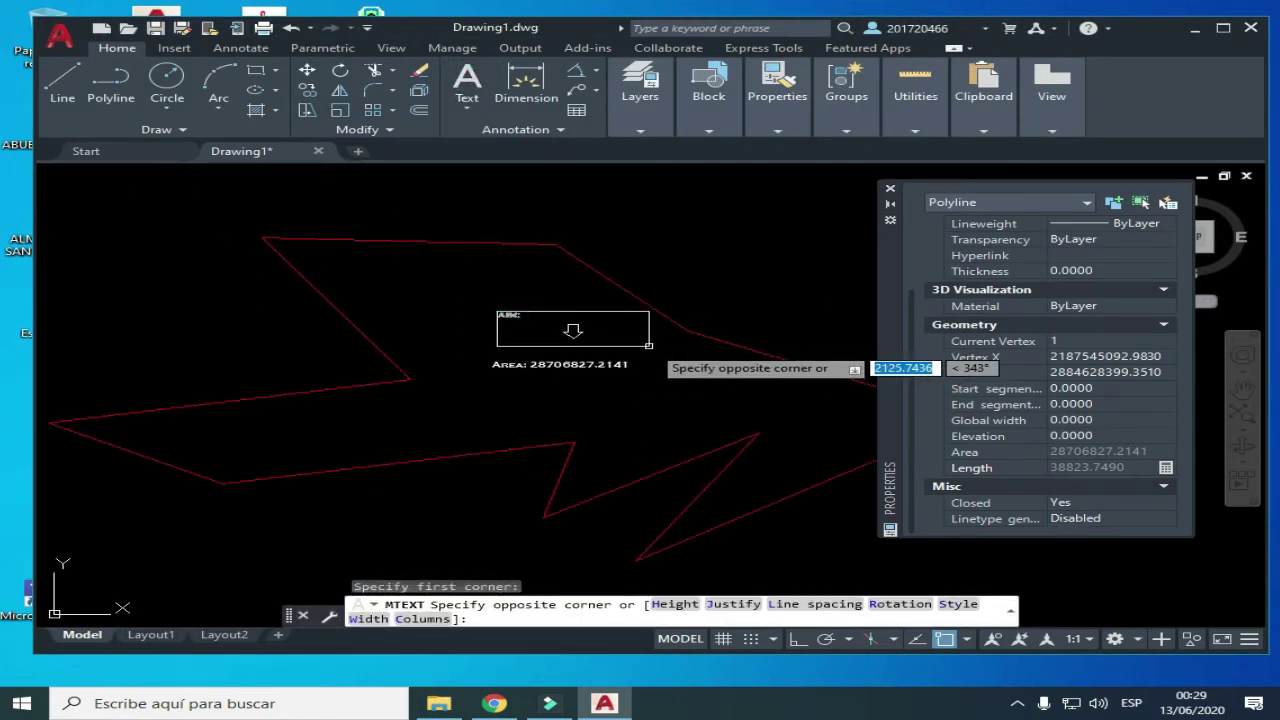
click(675, 377)
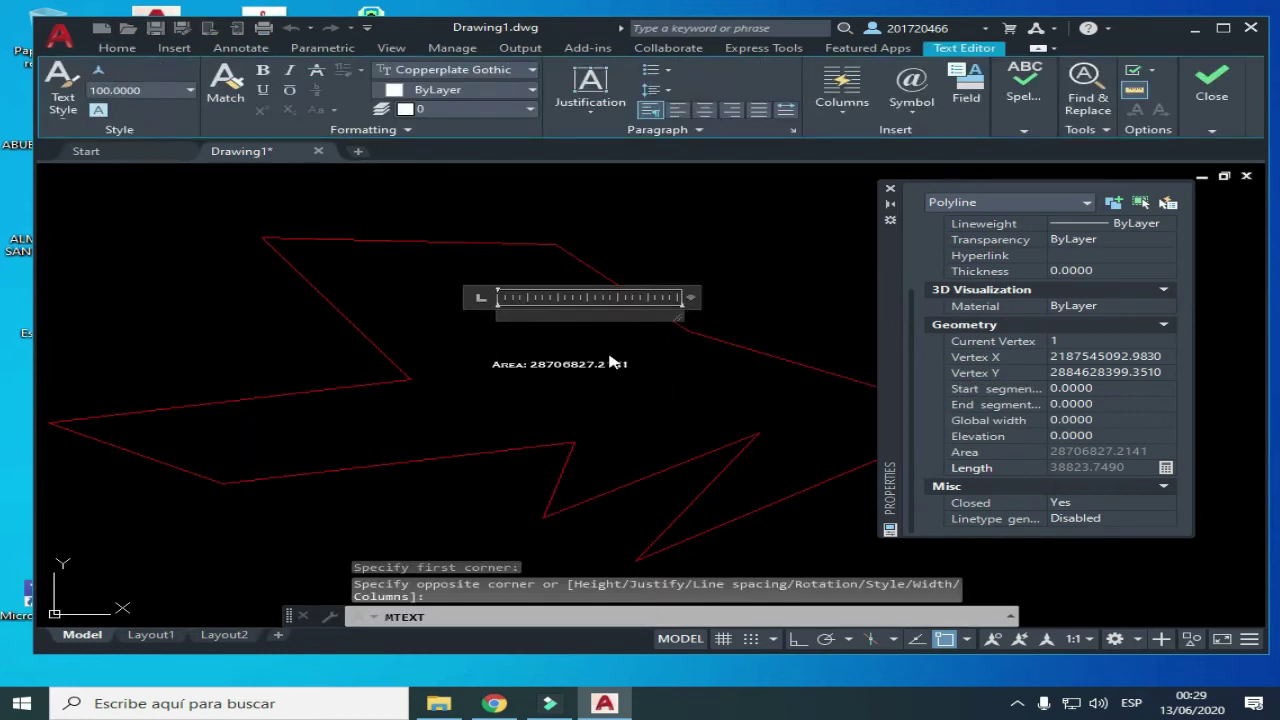
text(Perimetro :)
text(38823.7490)
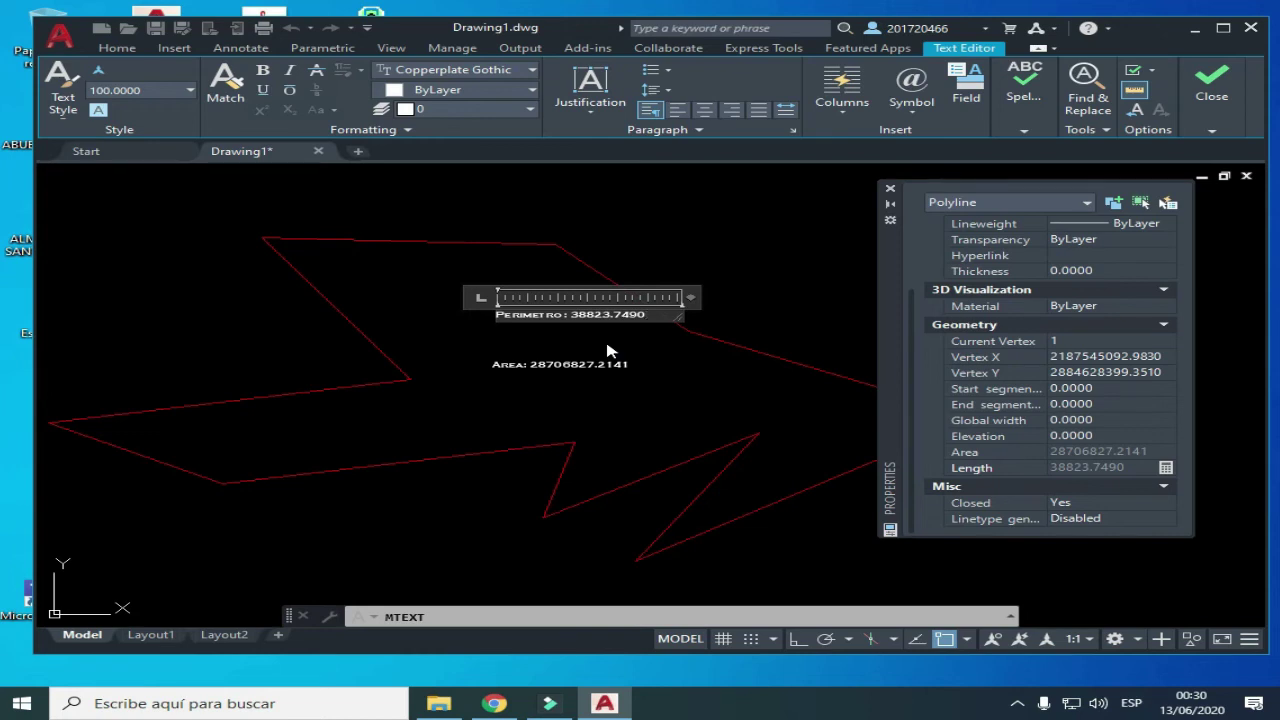
click(641, 343)
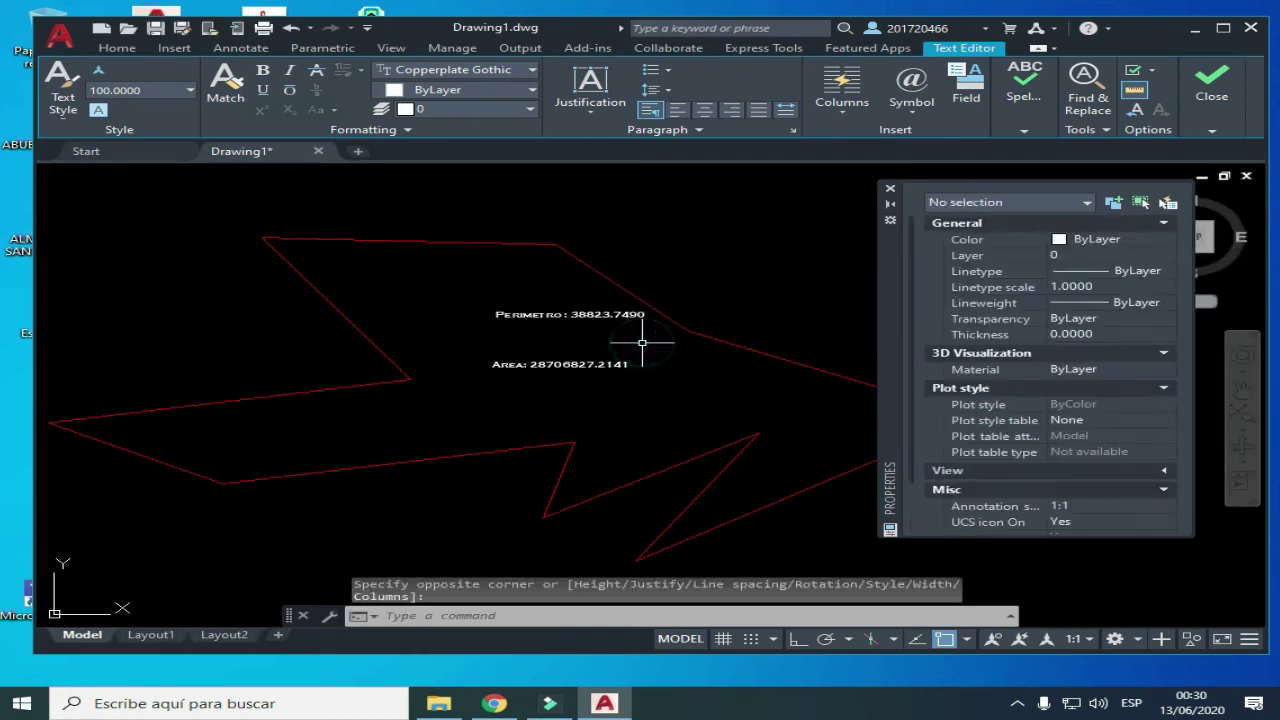
- Move the Perimetro label just above the Area label and close the Properties palette
click(512, 312)
click(494, 312)
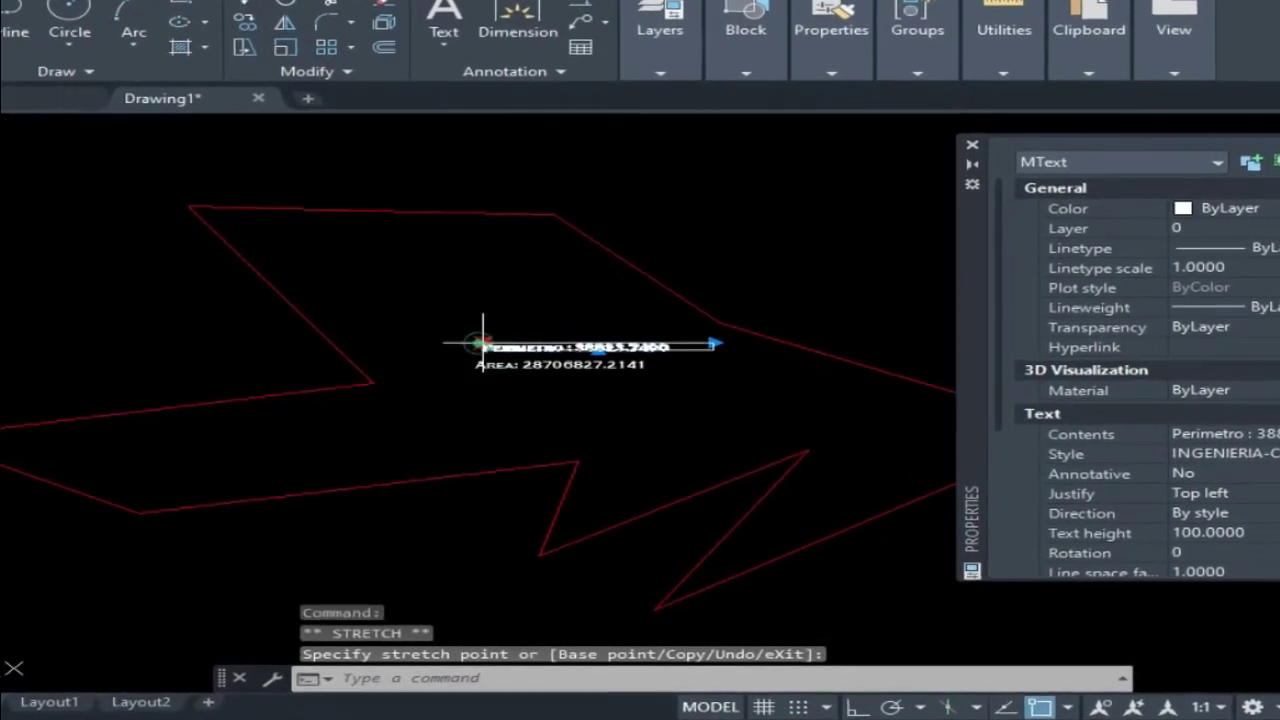
click(485, 344)
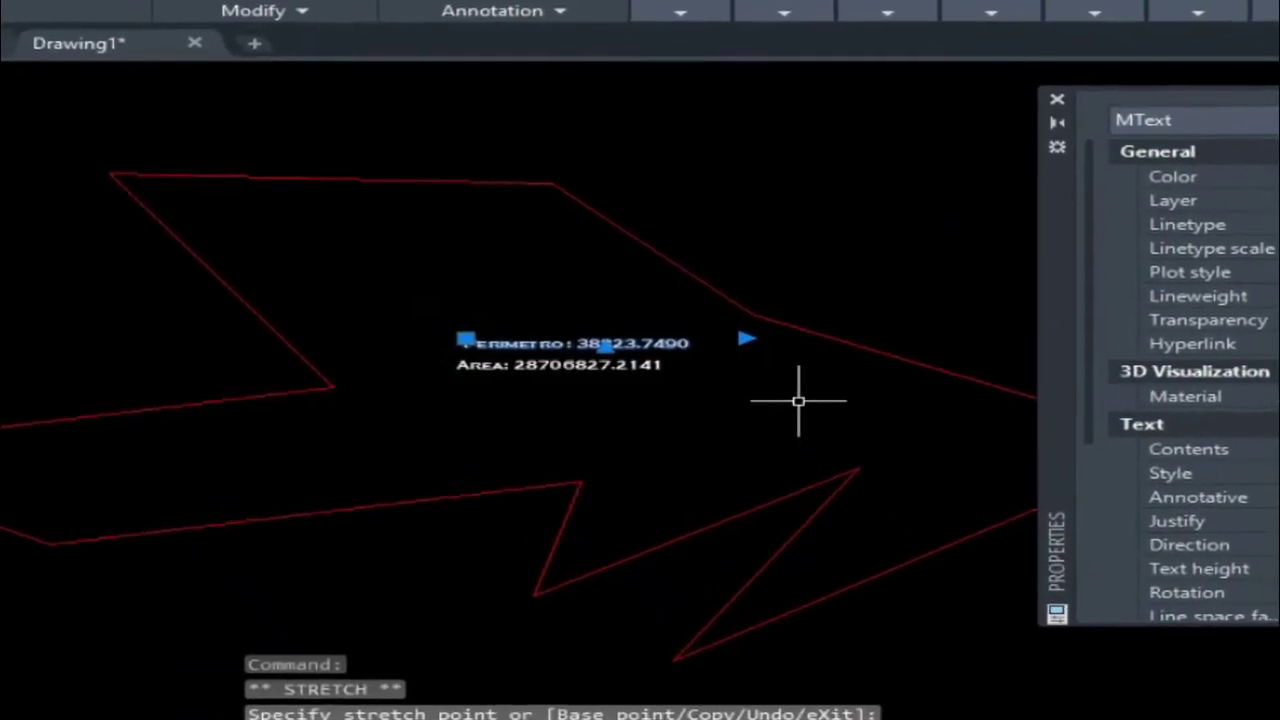
key(Escape)
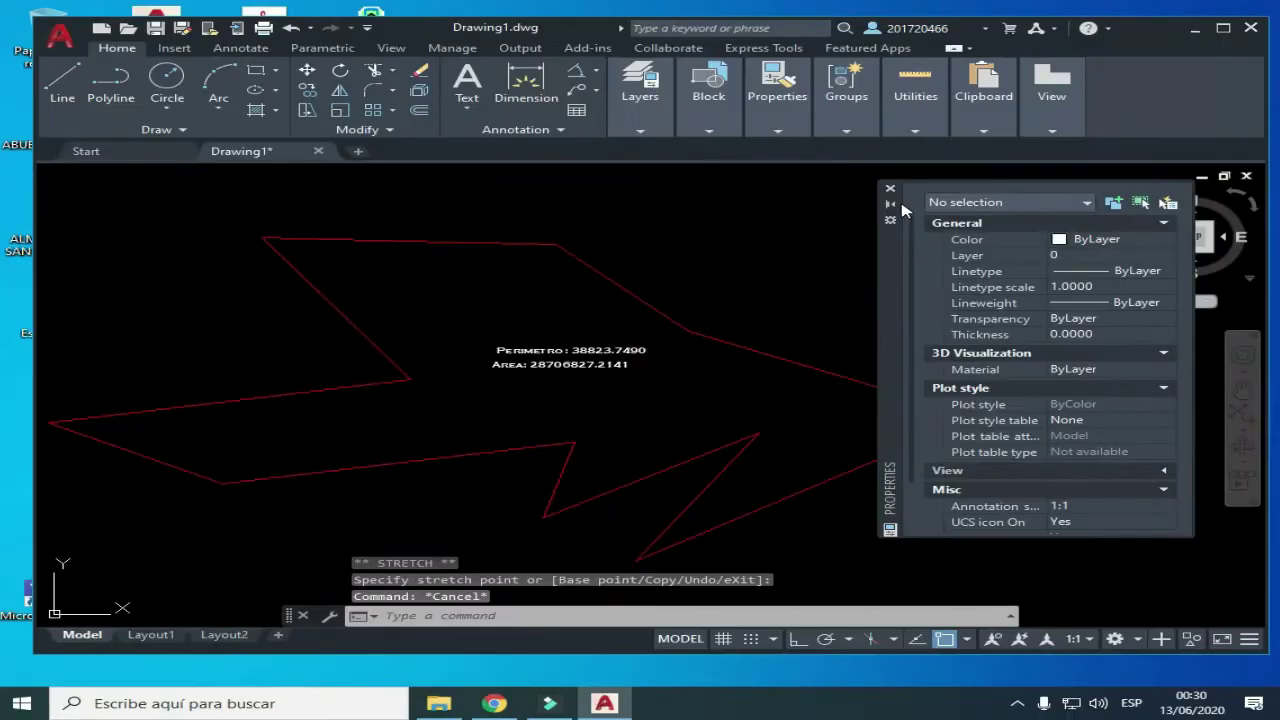
click(890, 193)
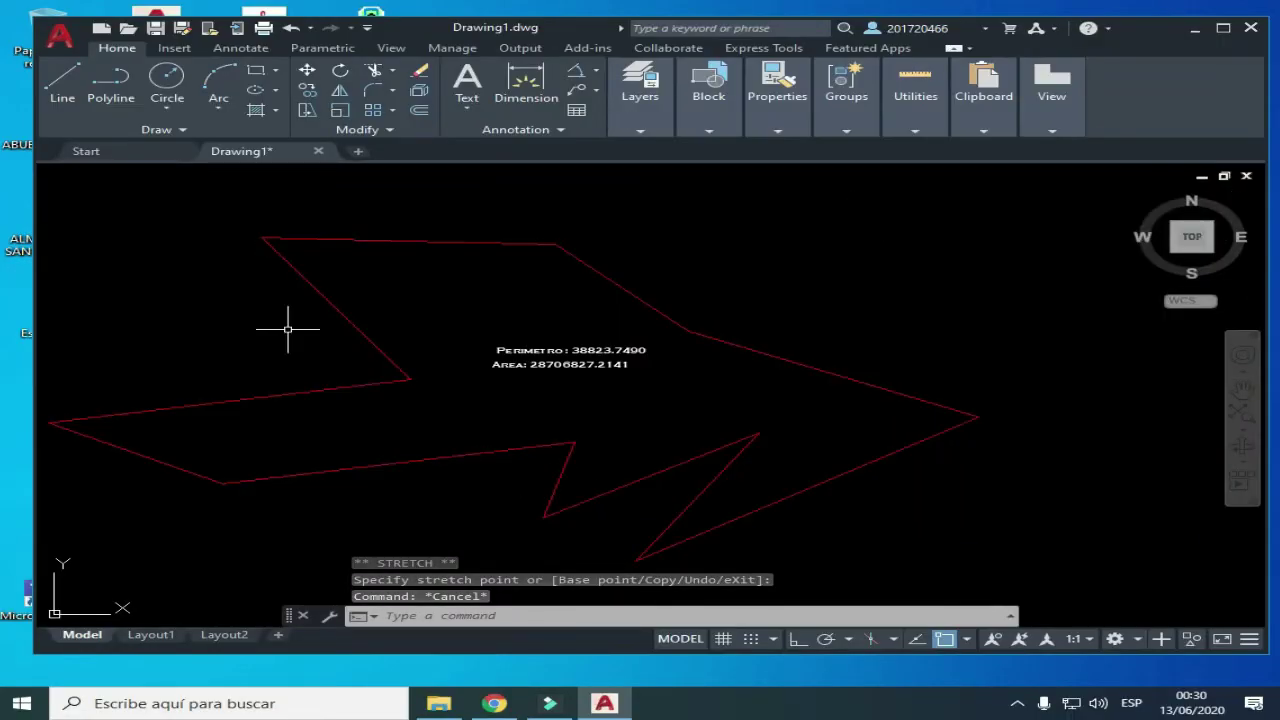
- Fit the whole labelled red arrow in view and select its polyline
scroll(490, 429, up, 2)
scroll(495, 415, down, 3)
mouse_move(500, 406)
middle_down()
mouse_move(622, 400)
mouse_move(527, 425)
middle_up()
scroll(622, 400, down, 3)
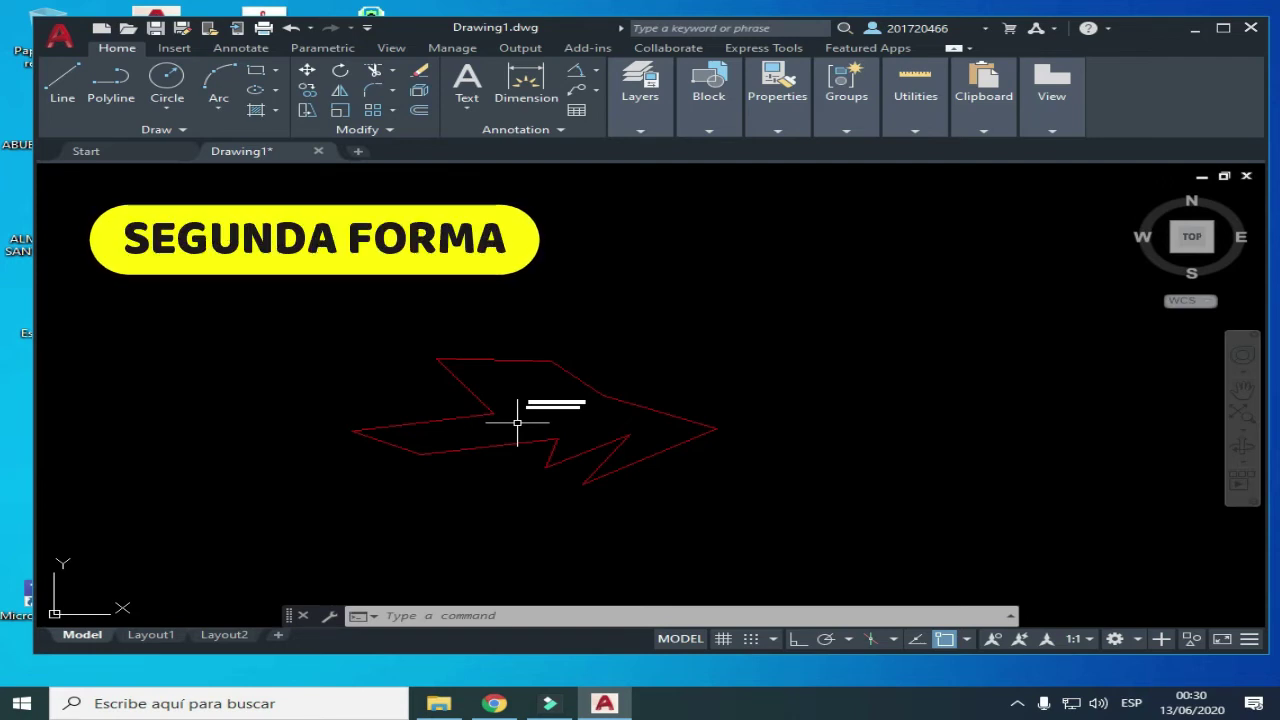
scroll(517, 423, up, 4)
middle_drag(528, 413, 501, 408)
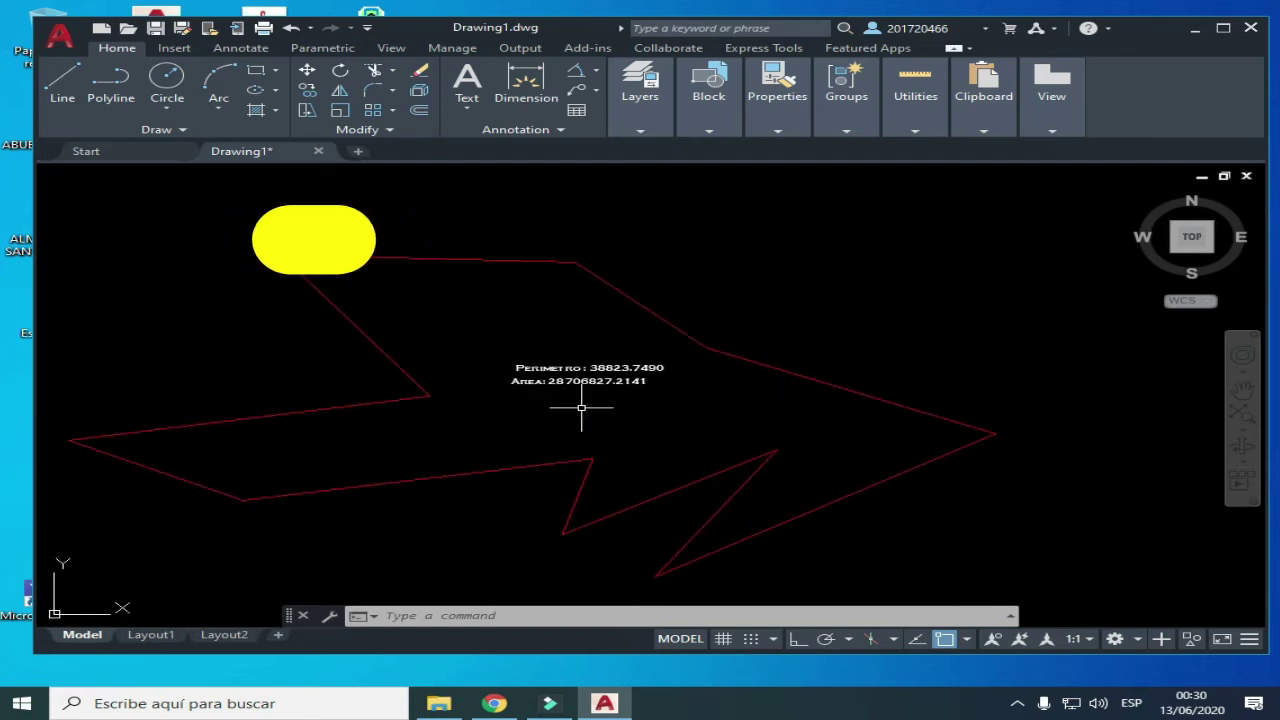
click(615, 281)
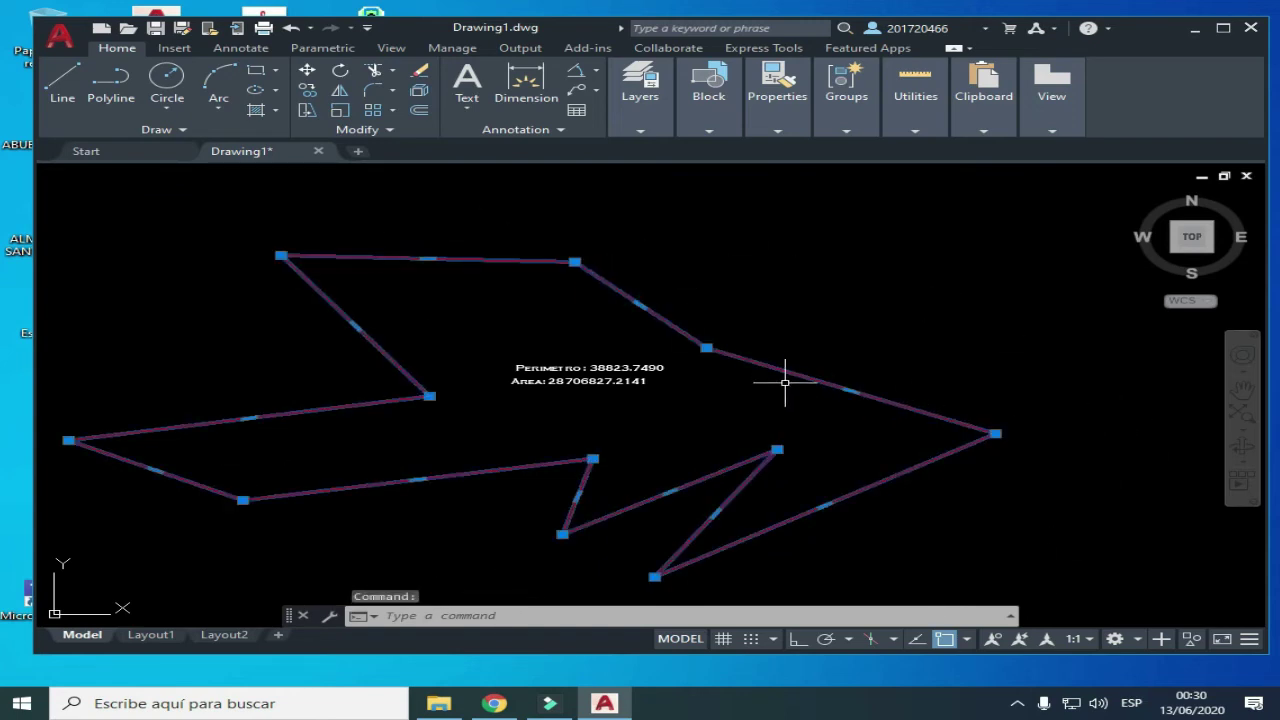
- Show the arrow polyline's Properties, checking Area 28706827.2141 and Length 38823.7490, with the palette set to auto-hide
right_click(783, 369)
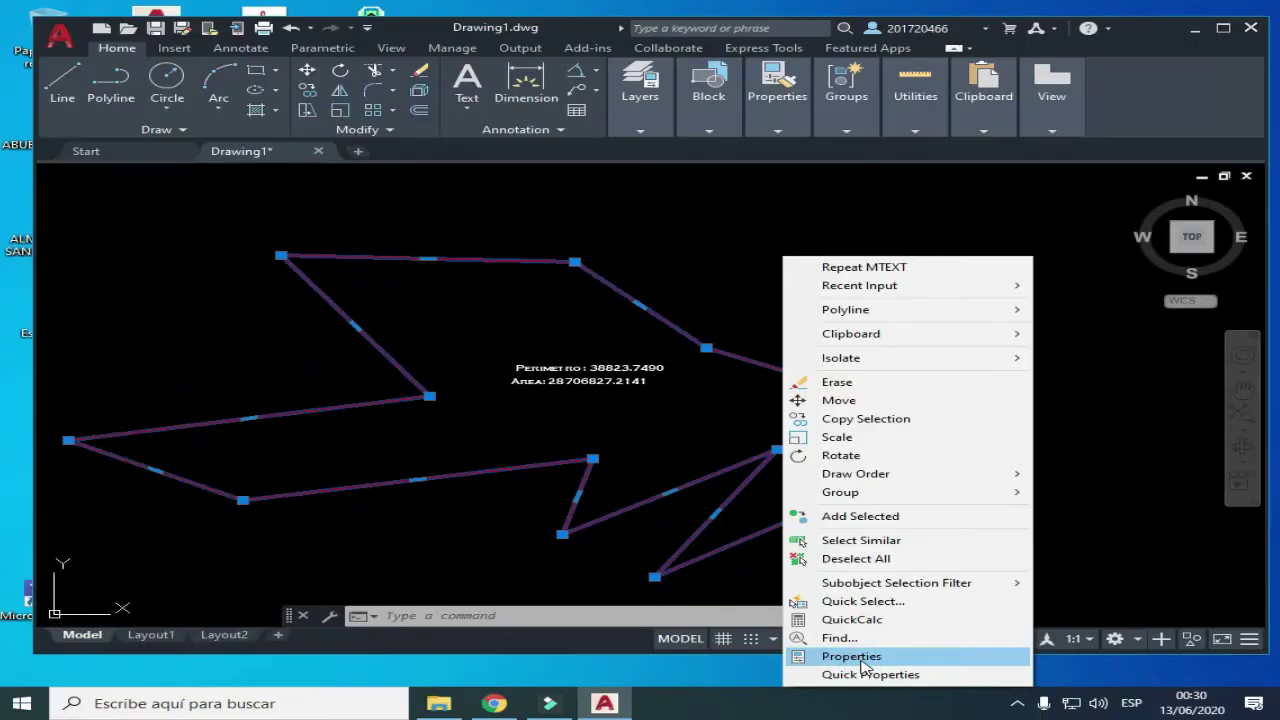
click(851, 657)
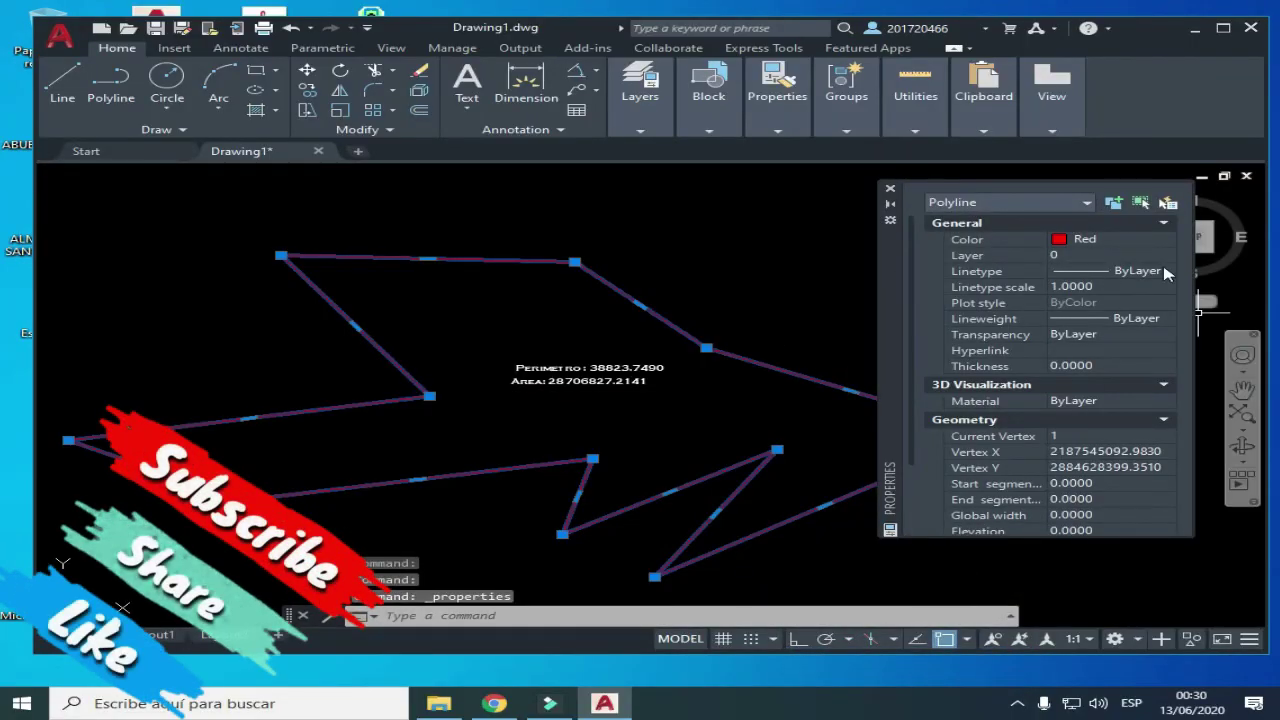
scroll(1150, 311, down, 1)
scroll(1140, 308, down, 2)
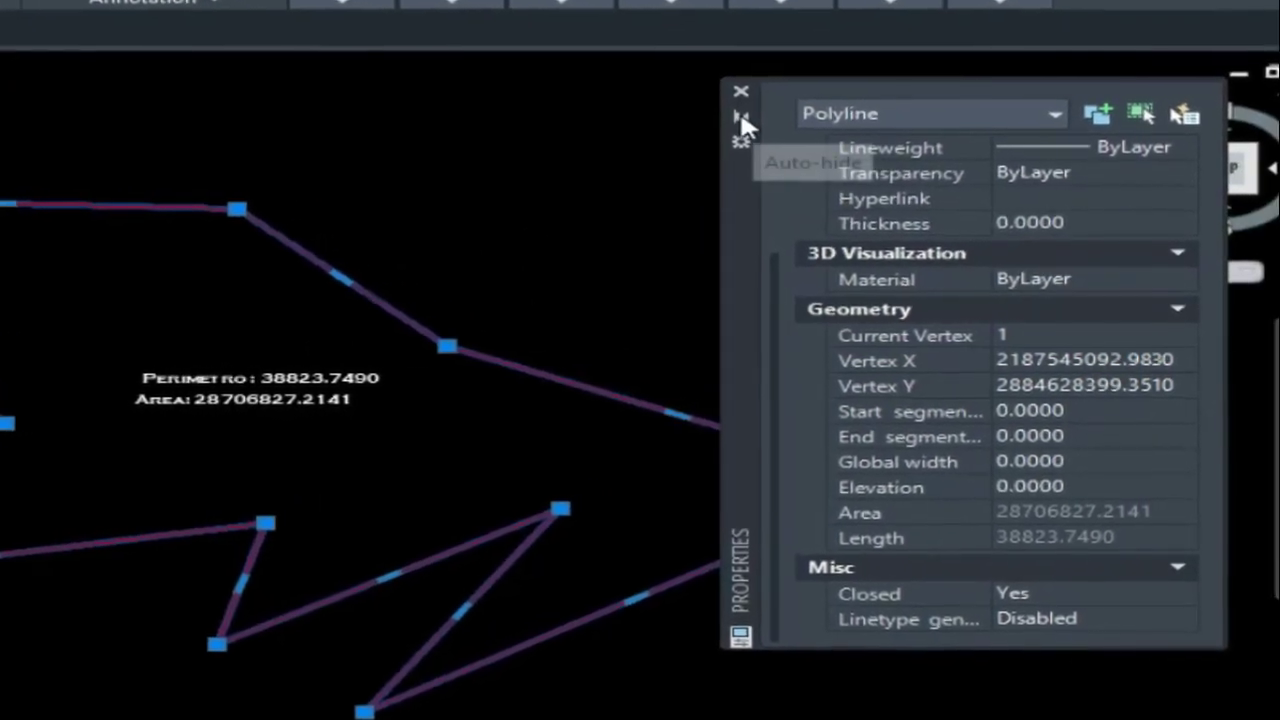
click(751, 121)
- Close the Properties palette, frame the red arrow with its Perimetro and Area labels, and deselect it
click(729, 108)
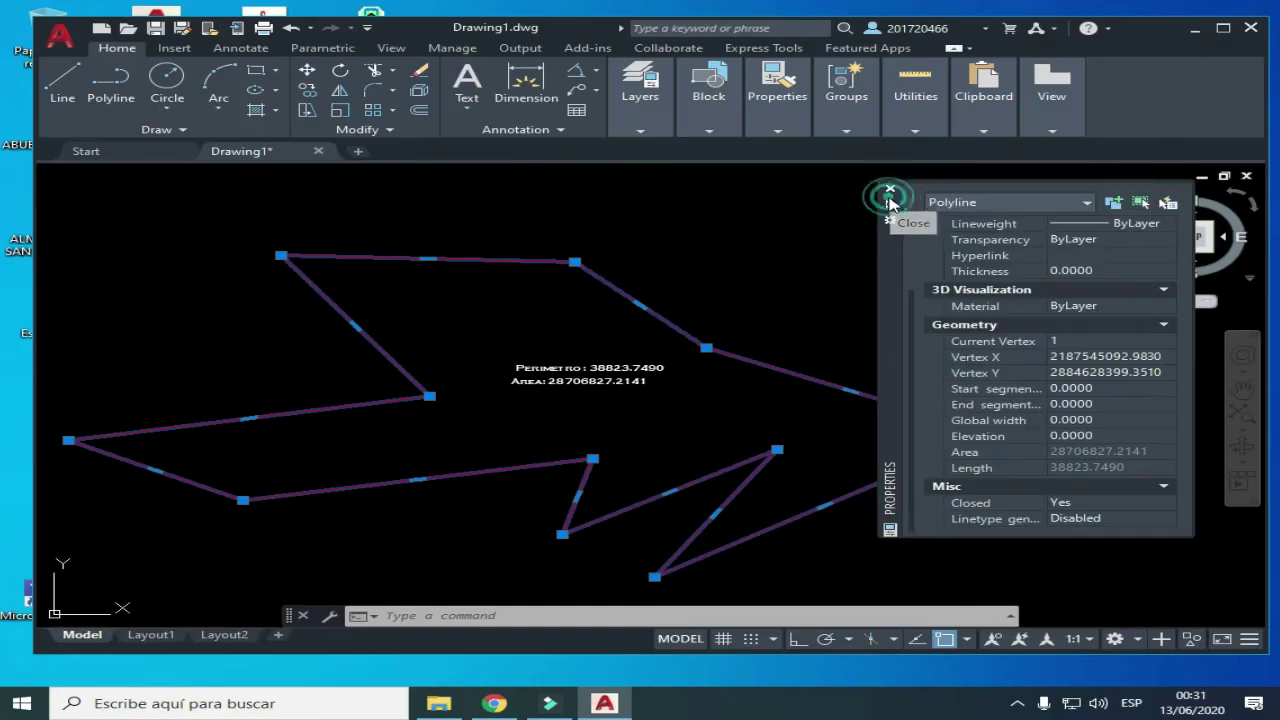
click(891, 193)
scroll(609, 357, down, 4)
scroll(617, 352, up, 4)
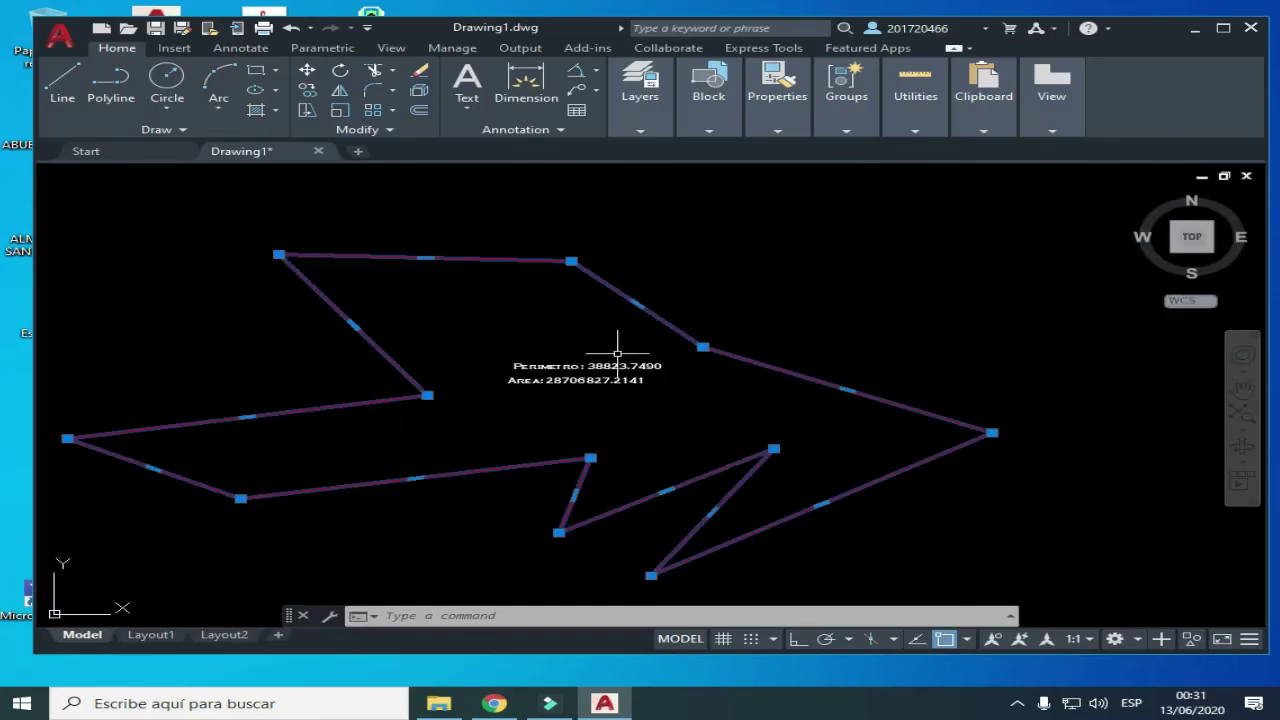
mouse_move(624, 357)
middle_down()
mouse_move(815, 320)
mouse_move(768, 354)
middle_up()
scroll(768, 352, down, 2)
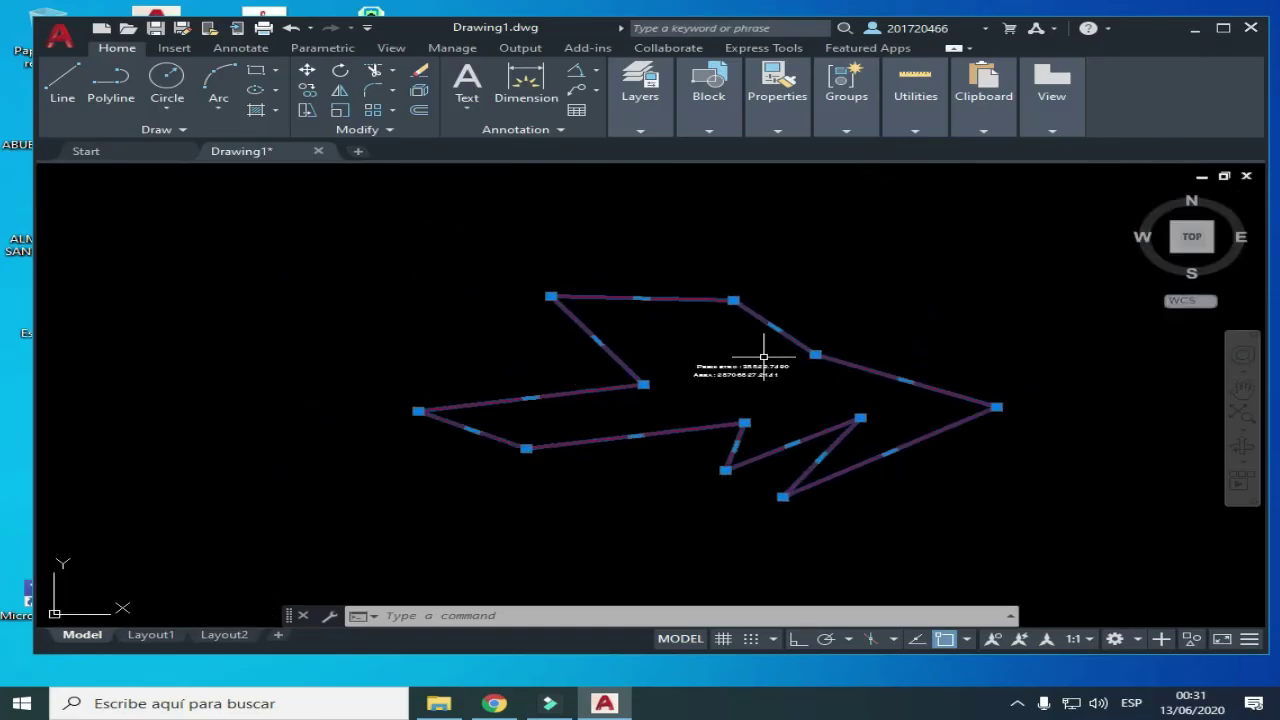
mouse_move(883, 328)
middle_down()
mouse_move(706, 397)
mouse_move(886, 322)
middle_up()
scroll(737, 351, up, 2)
mouse_move(607, 373)
middle_down()
mouse_move(560, 277)
mouse_move(589, 321)
middle_up()
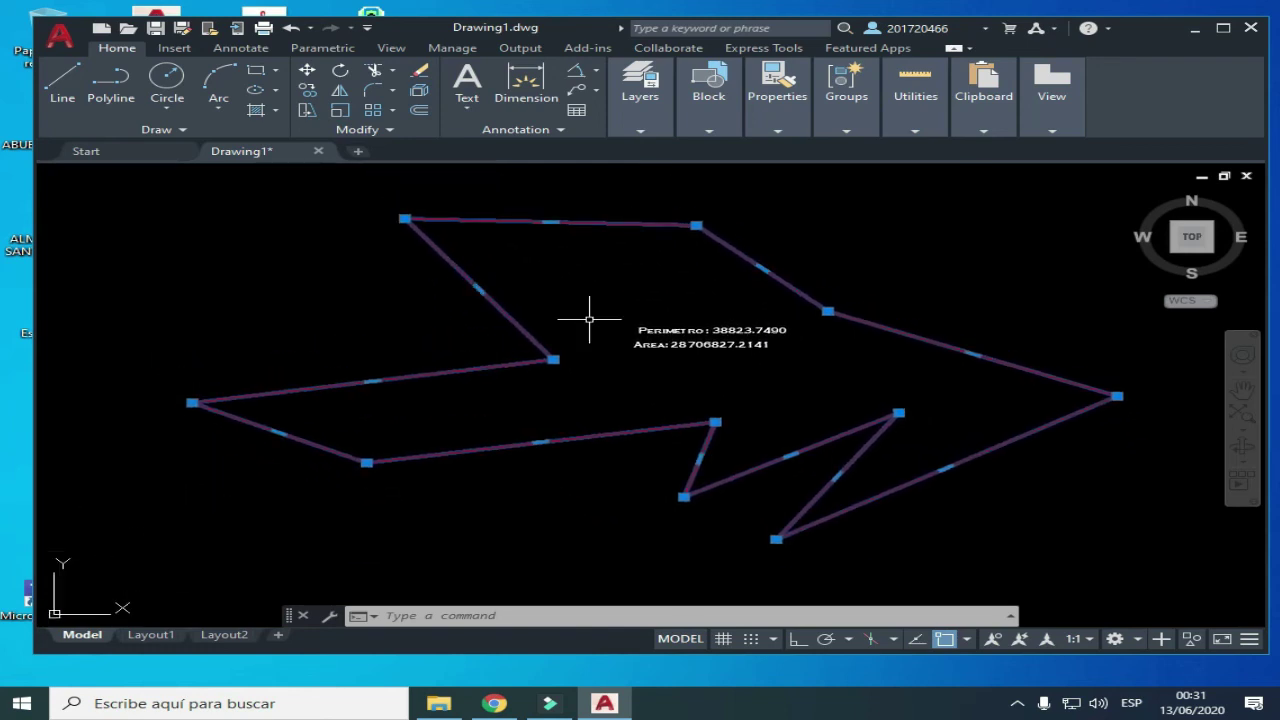
key(Escape)
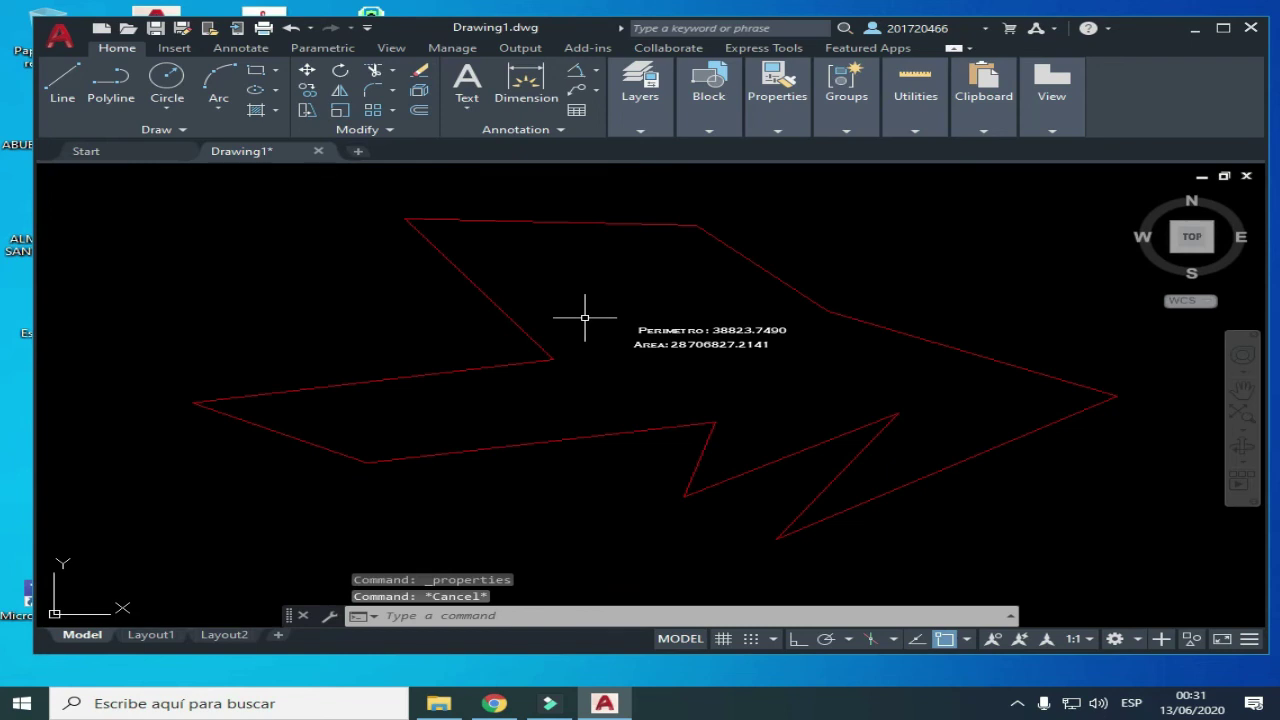